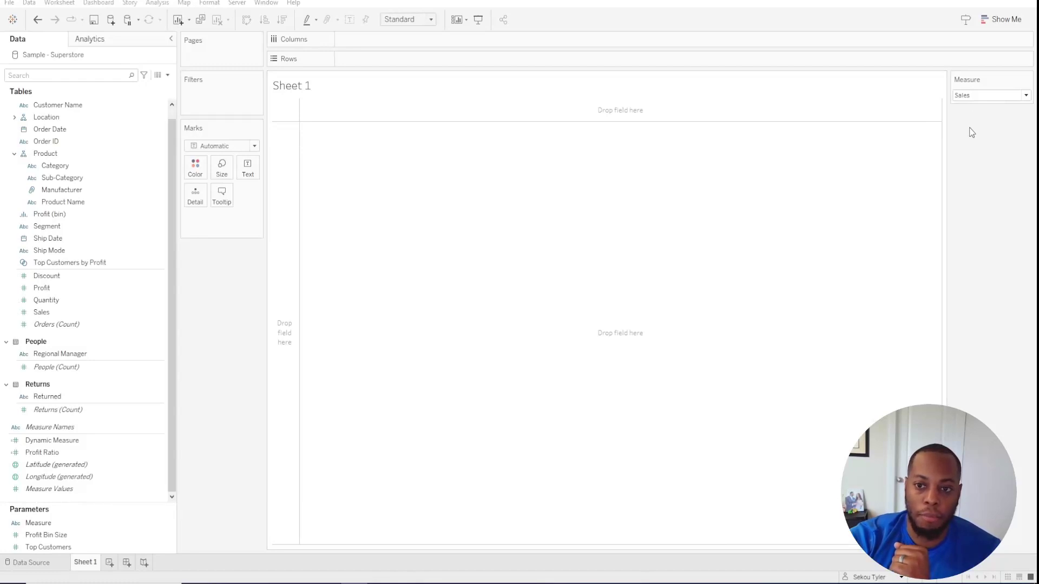
Keep Measure on Sales and bring up the Dynamic Measure field's context menu.
{"action": "left_click", "coordinate": [983, 98]}
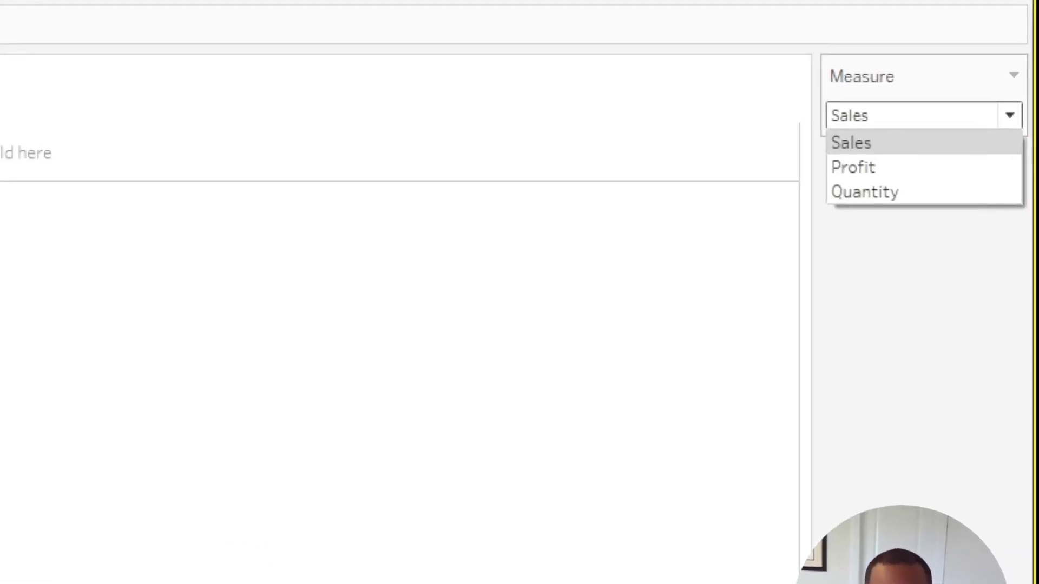
{"action": "left_click", "coordinate": [835, 205]}
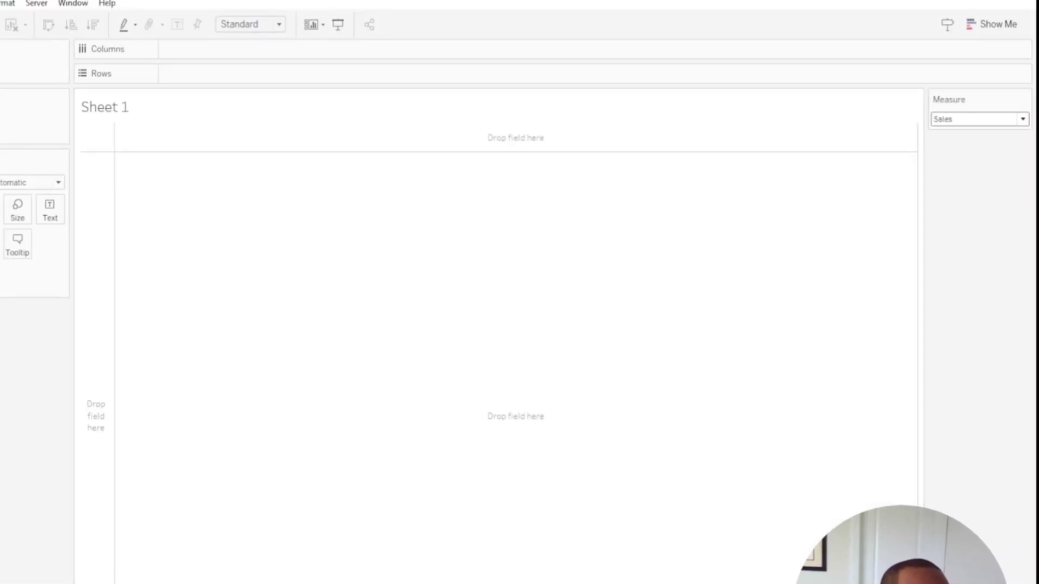
{"action": "left_click", "coordinate": [73, 443]}
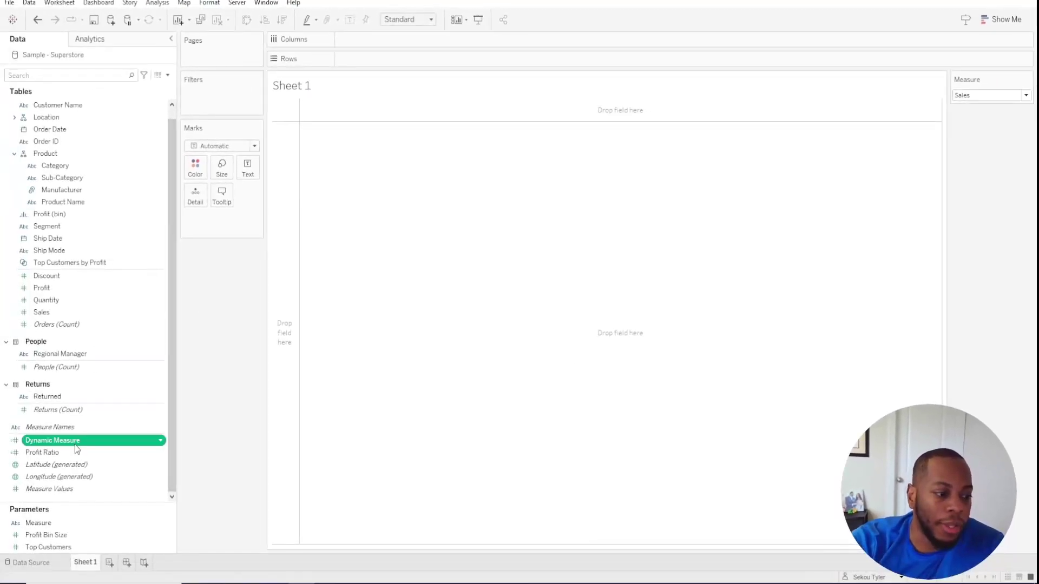
{"action": "right_click", "coordinate": [75, 448]}
{"action": "left_click", "coordinate": [116, 239]}
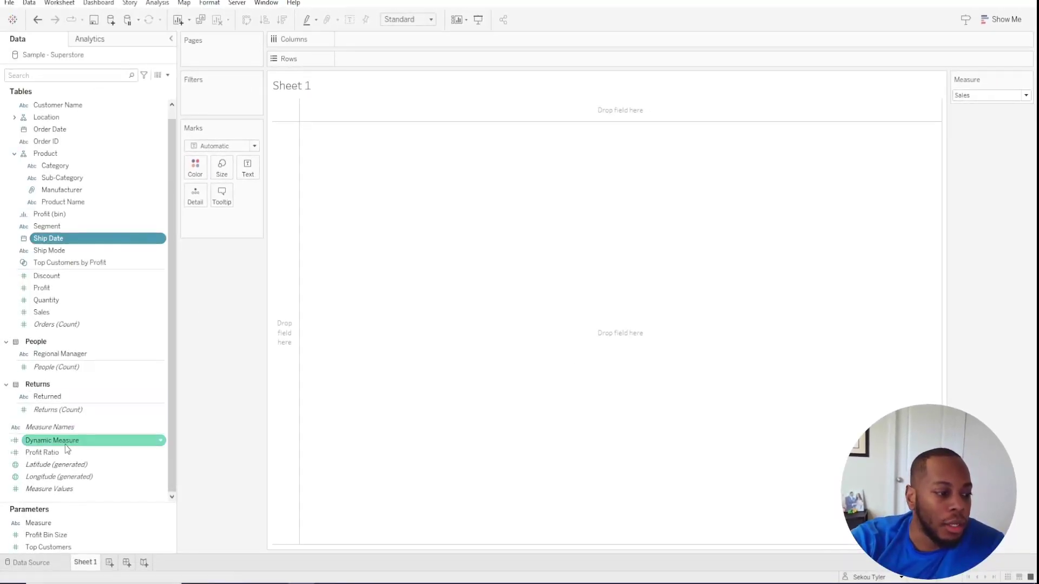
{"action": "left_click", "coordinate": [65, 443]}
{"action": "right_click", "coordinate": [65, 443]}
{"action": "left_click", "coordinate": [97, 245]}
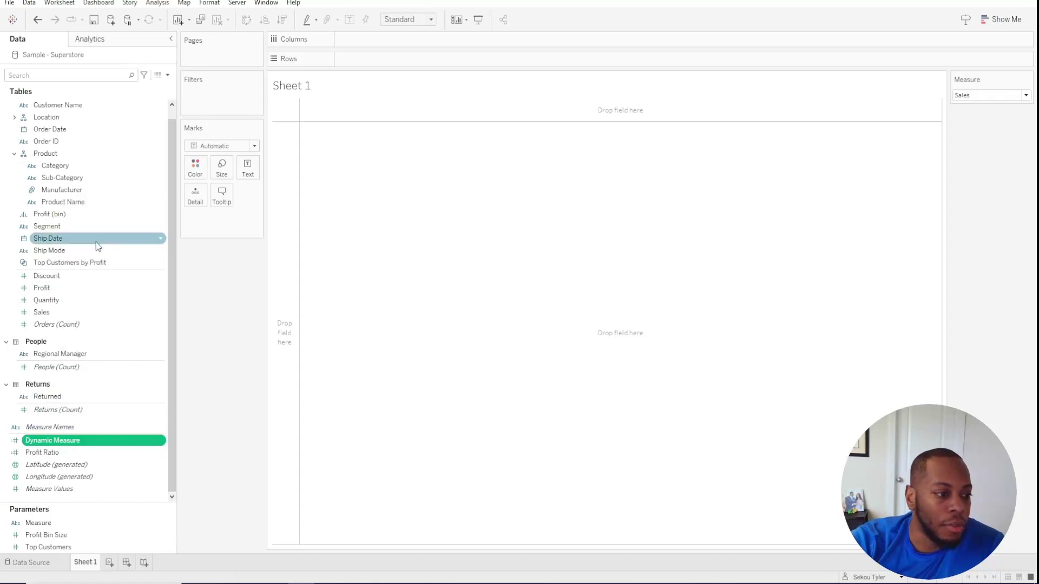
{"action": "left_click", "coordinate": [76, 440]}
{"action": "right_click", "coordinate": [82, 442]}
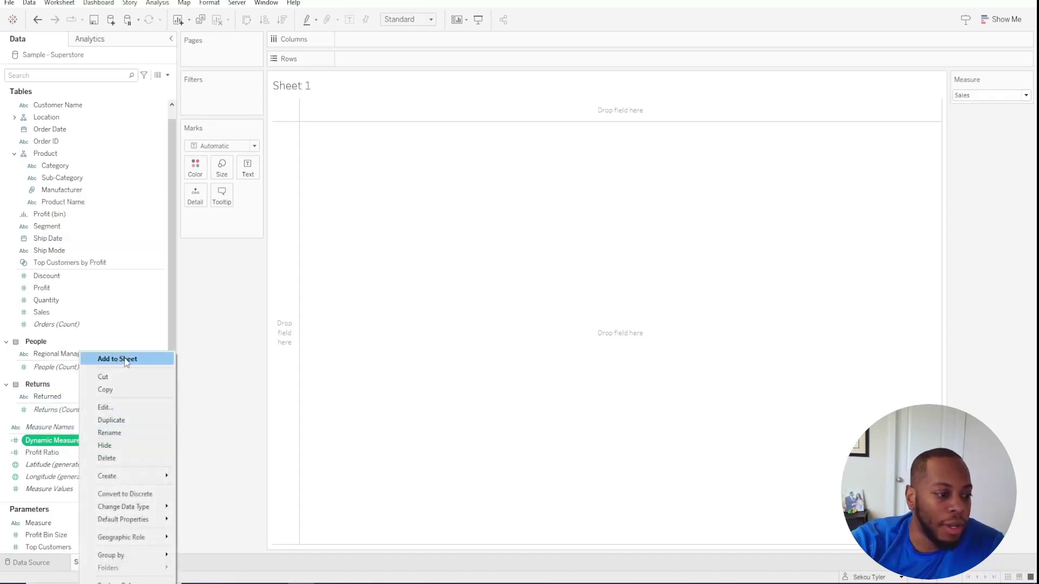
{"action": "left_click", "coordinate": [125, 407]}
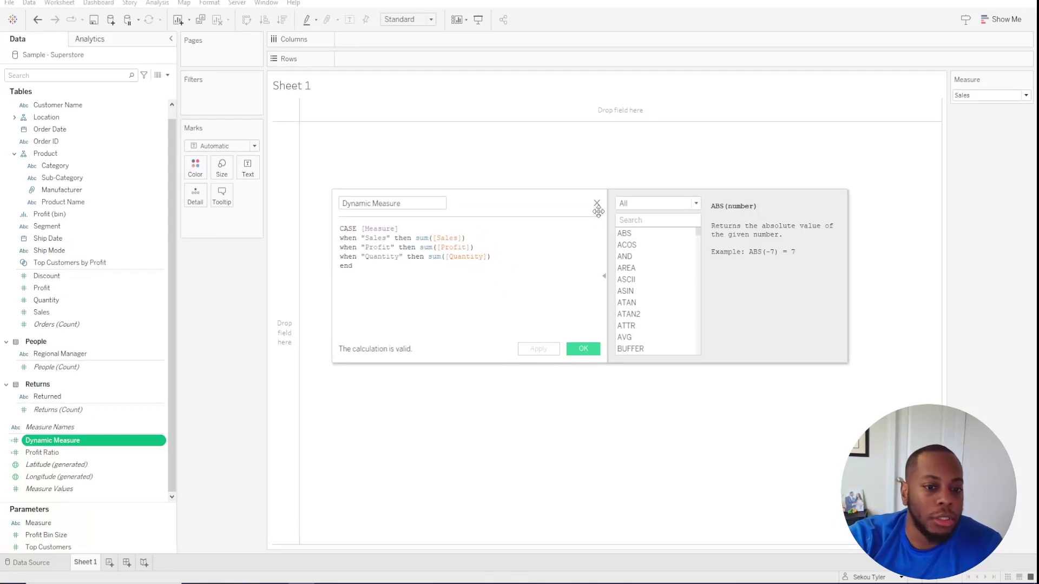
{"action": "left_click", "coordinate": [597, 206]}
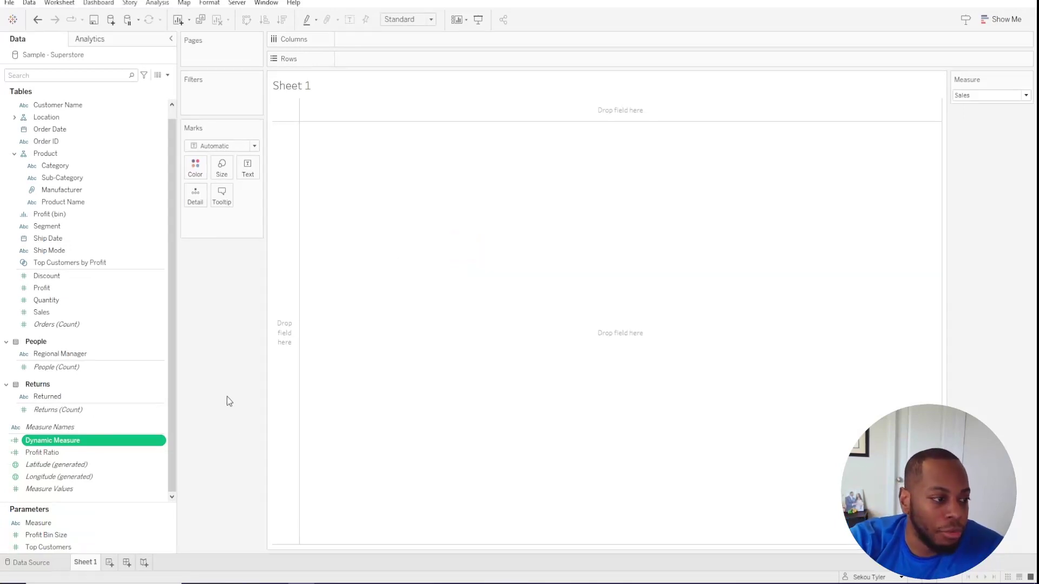
Plot Dynamic Measure as bars for each Category and stretch the chart taller.
{"action": "double_click", "coordinate": [54, 165]}
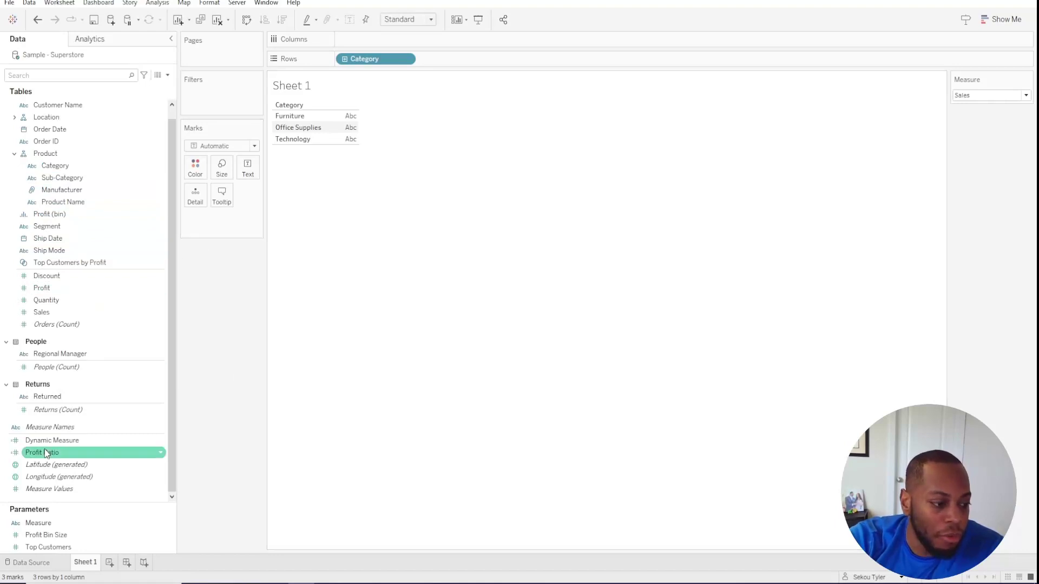
{"action": "mouse_move", "coordinate": [52, 440]}
{"action": "left_mouse_down"}
{"action": "mouse_move", "coordinate": [353, 58]}
{"action": "mouse_move", "coordinate": [352, 41]}
{"action": "left_mouse_up"}
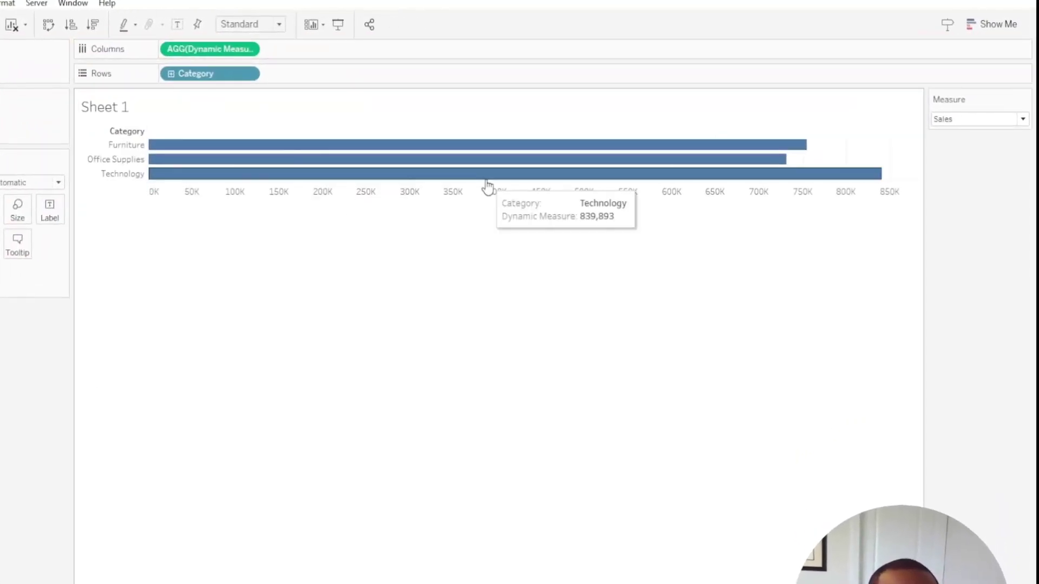
{"action": "mouse_move", "coordinate": [483, 214]}
{"action": "left_mouse_down"}
{"action": "mouse_move", "coordinate": [482, 280]}
{"action": "mouse_move", "coordinate": [482, 157]}
{"action": "mouse_move", "coordinate": [469, 204]}
{"action": "left_mouse_up"}
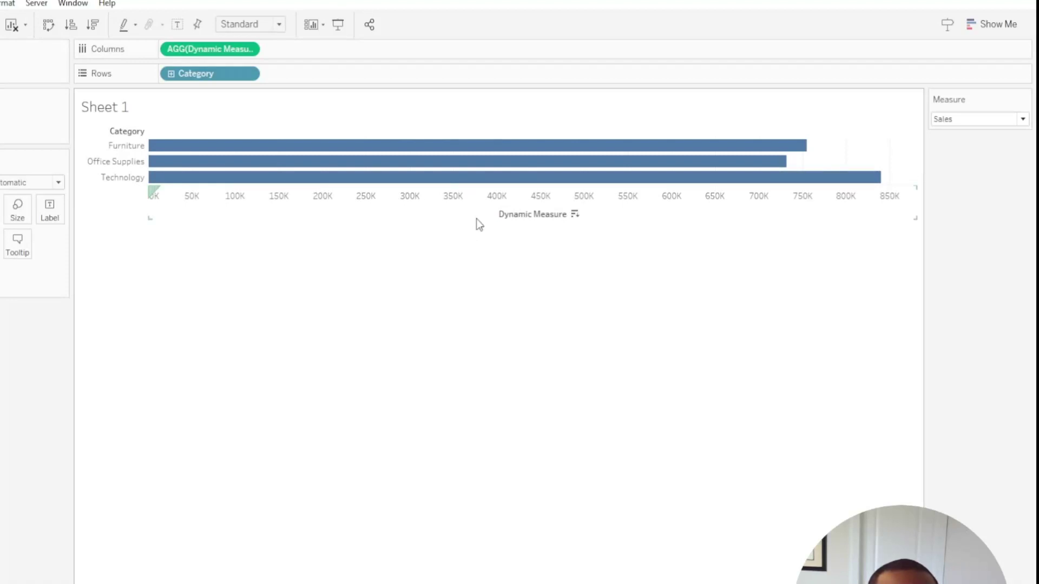
{"action": "left_click_drag", "start_coordinate": [475, 221], "coordinate": [505, 489]}
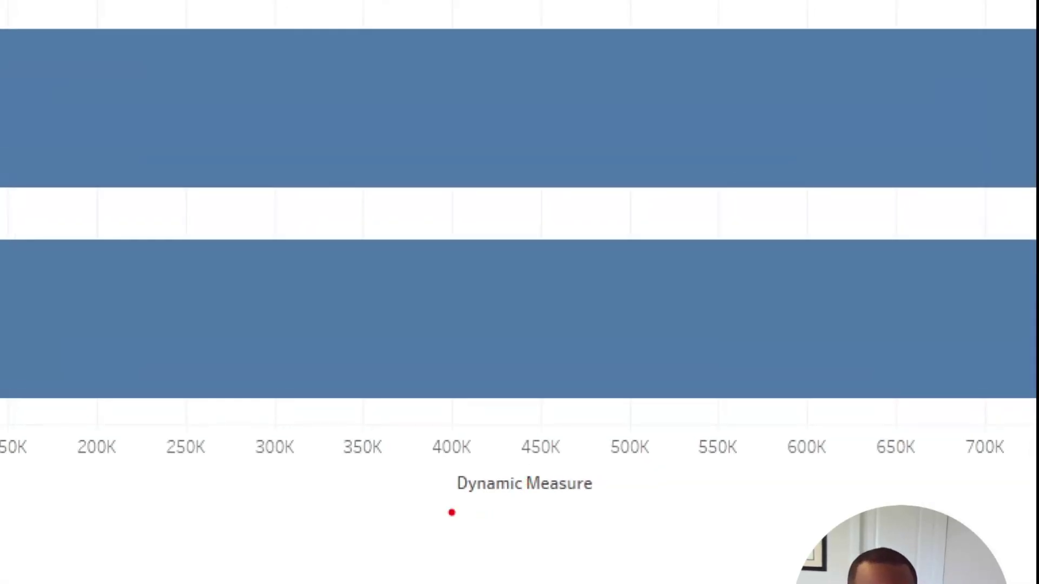
{"action": "mouse_move", "coordinate": [448, 506]}
{"action": "left_mouse_down"}
{"action": "mouse_move", "coordinate": [591, 498]}
{"action": "mouse_move", "coordinate": [592, 506]}
{"action": "left_mouse_up"}
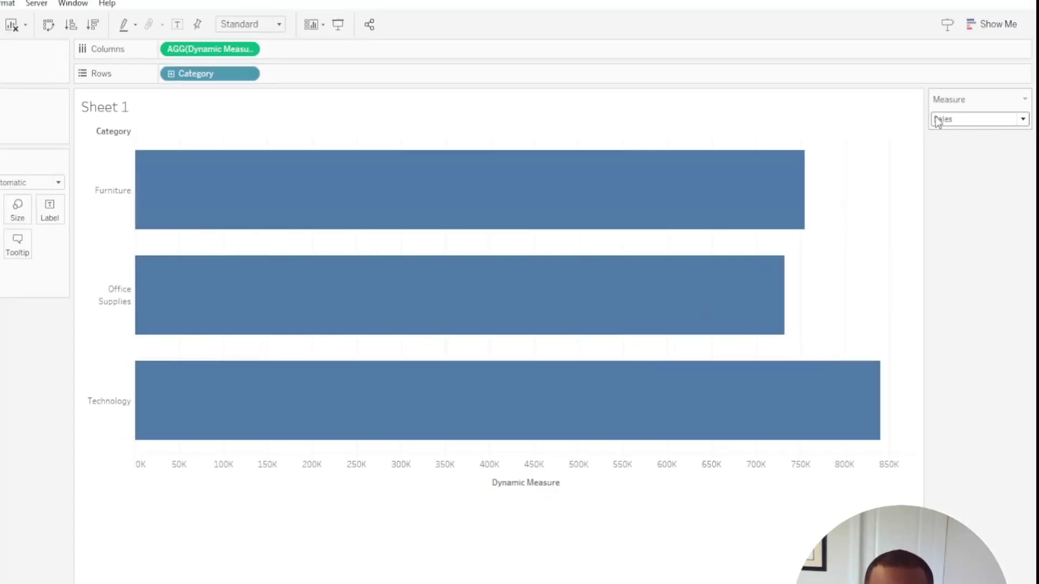
Switch Measure to Profit, then Quantity, then back to Sales to check the bars redraw.
{"action": "left_click", "coordinate": [943, 119]}
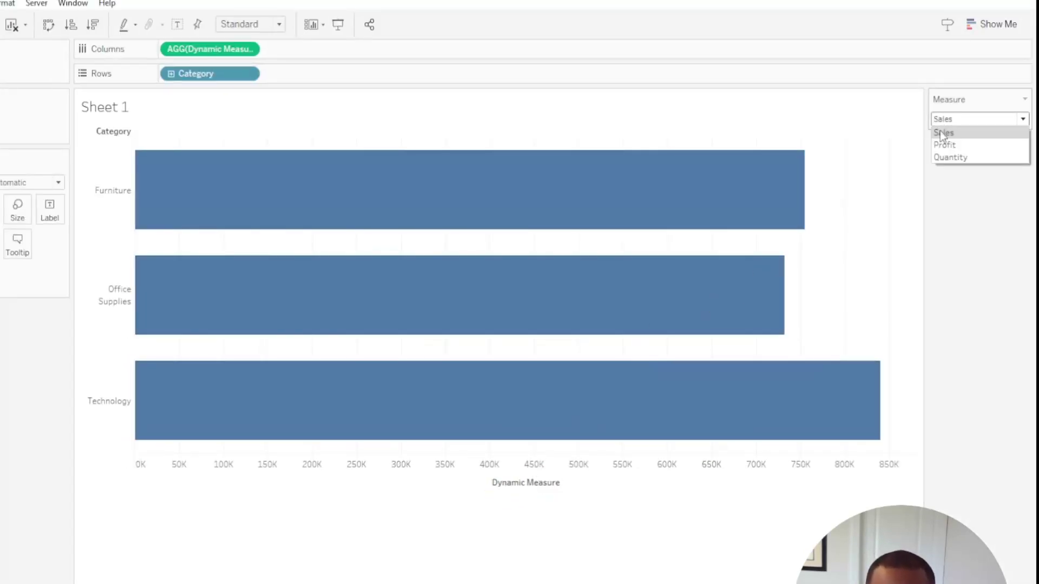
{"action": "left_click", "coordinate": [942, 144]}
{"action": "left_click", "coordinate": [947, 120]}
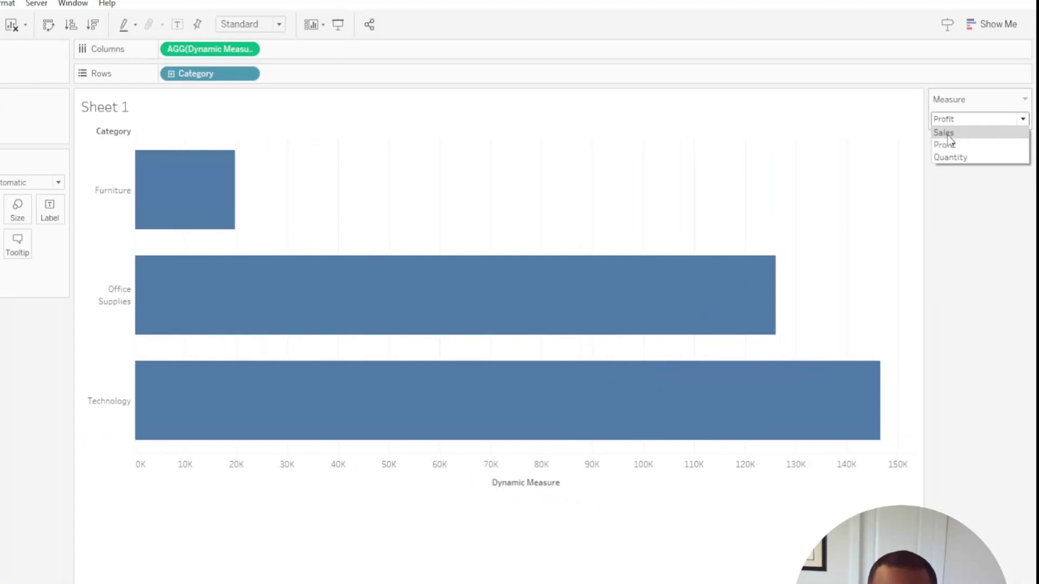
{"action": "left_click", "coordinate": [947, 157]}
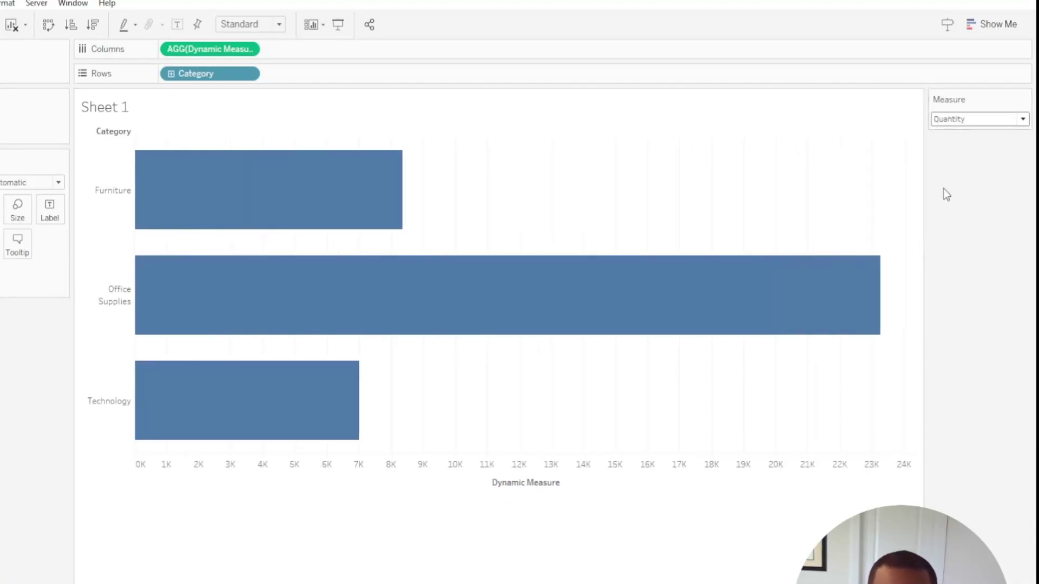
{"action": "left_click", "coordinate": [967, 117]}
{"action": "left_click", "coordinate": [958, 133]}
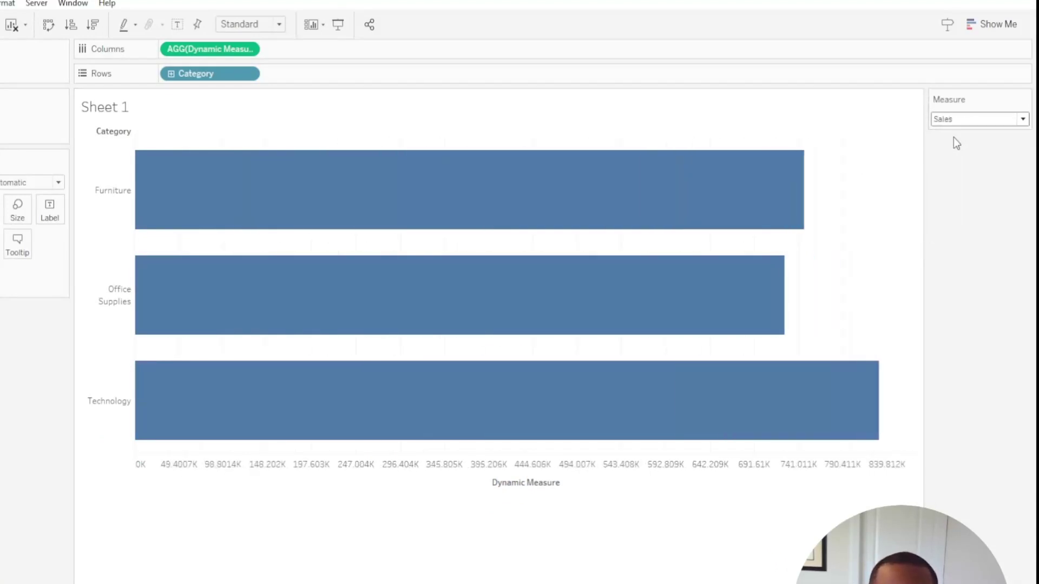
Set the value axis title to use the Measure parameter value, so it reads Sales.
{"action": "right_click", "coordinate": [520, 489]}
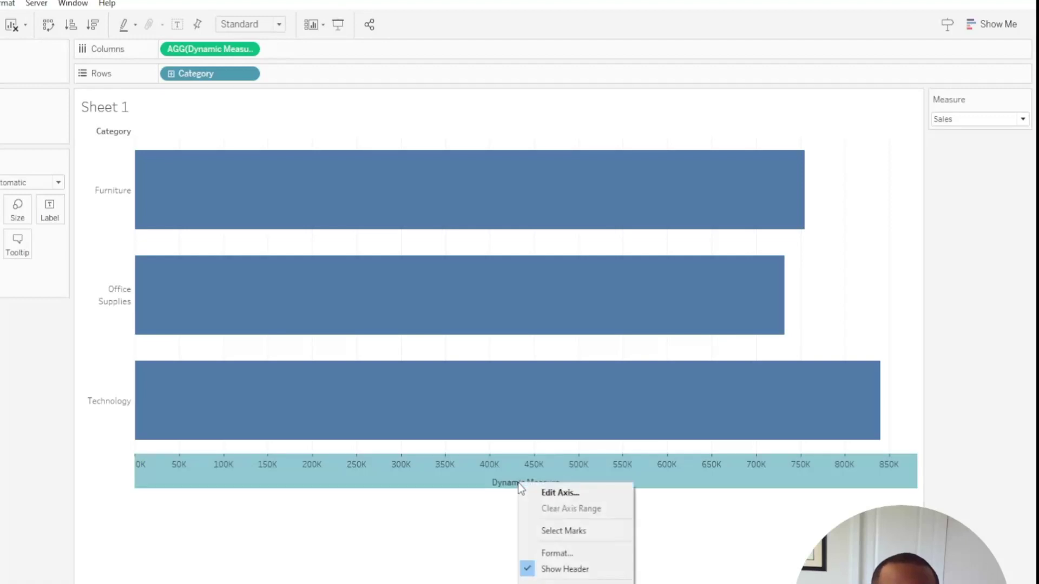
{"action": "left_click", "coordinate": [550, 491]}
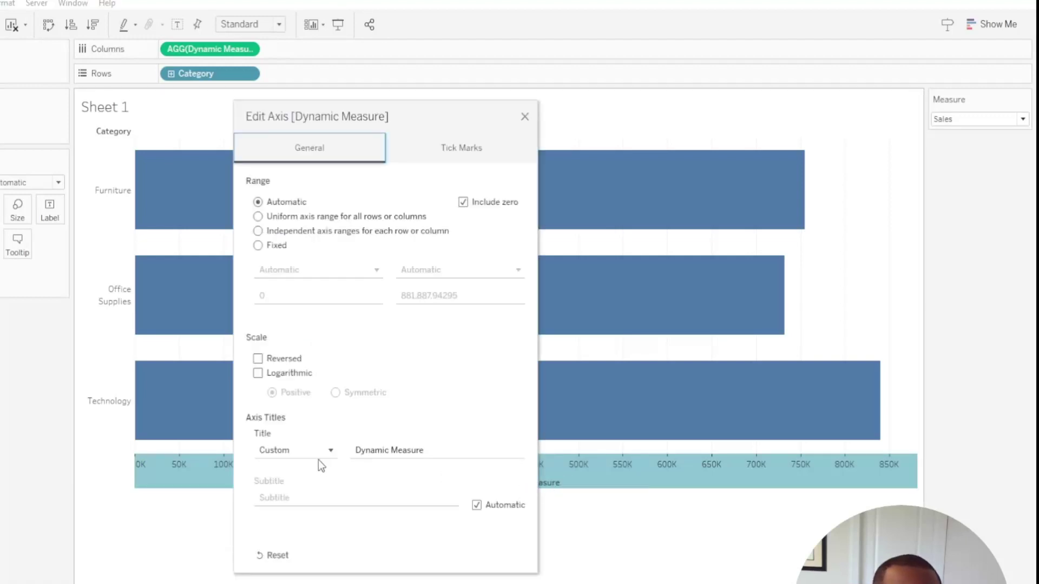
{"action": "left_click", "coordinate": [316, 454]}
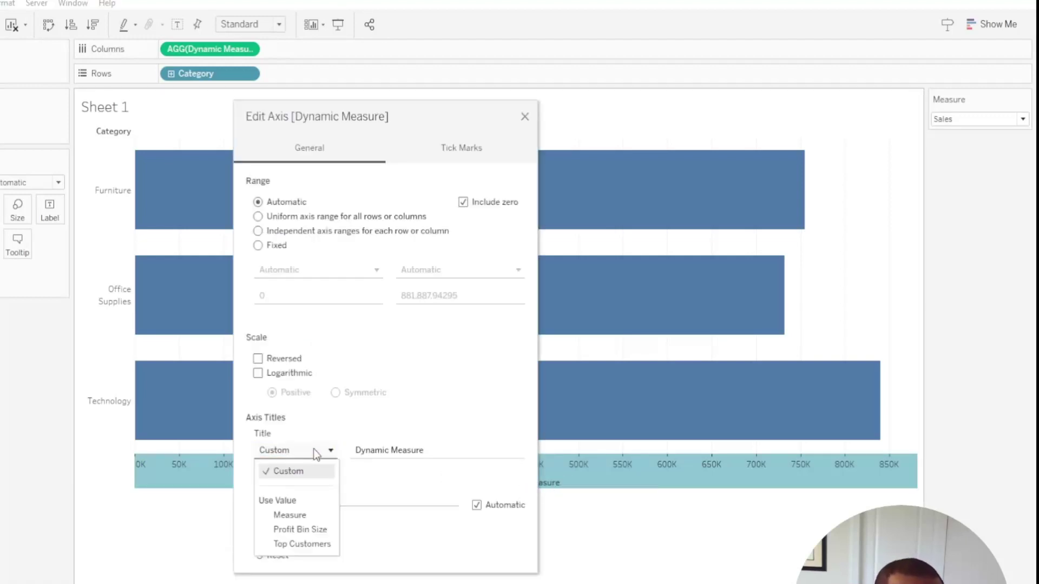
{"action": "left_click", "coordinate": [289, 517]}
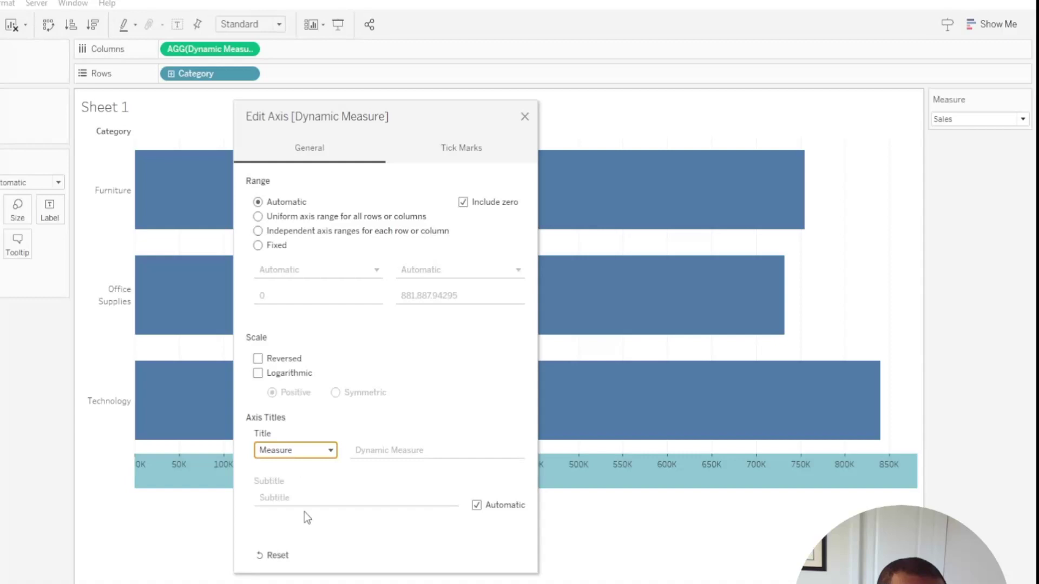
{"action": "left_click", "coordinate": [522, 116]}
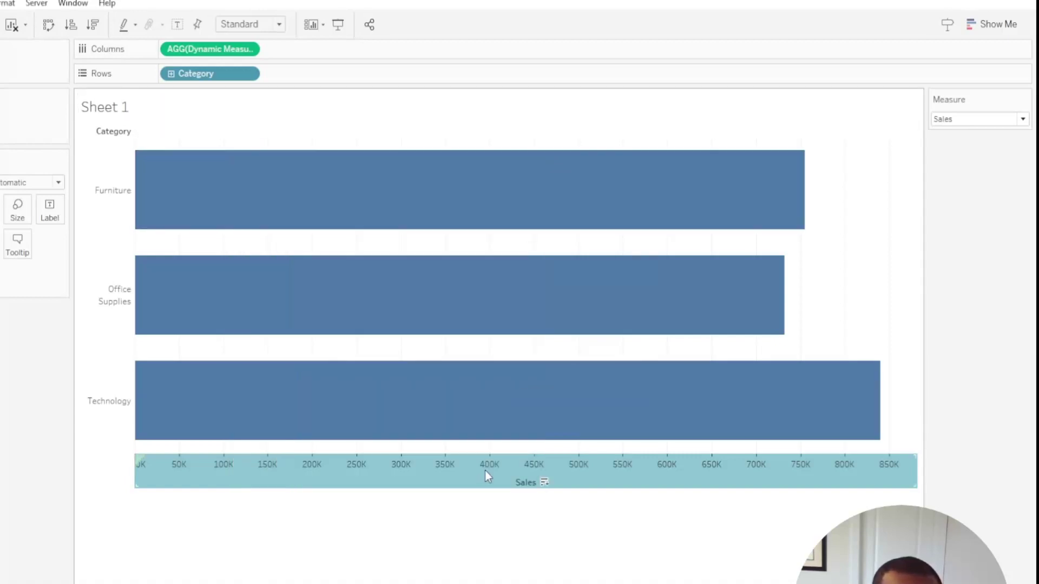
Switch Measure to Profit and then Quantity, confirming the axis title follows.
{"action": "left_click", "coordinate": [963, 120]}
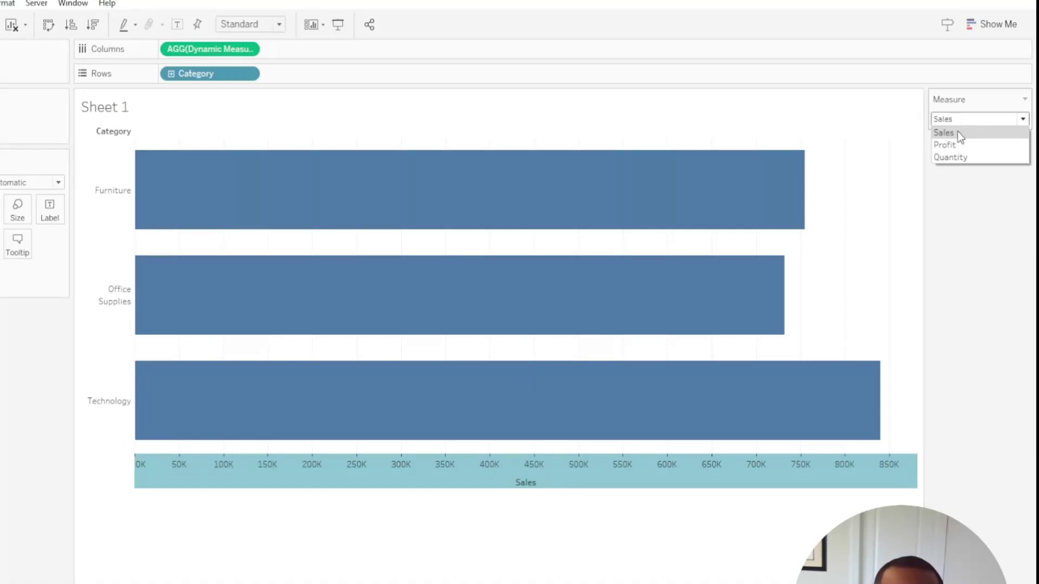
{"action": "left_click", "coordinate": [954, 145]}
{"action": "left_click", "coordinate": [951, 120]}
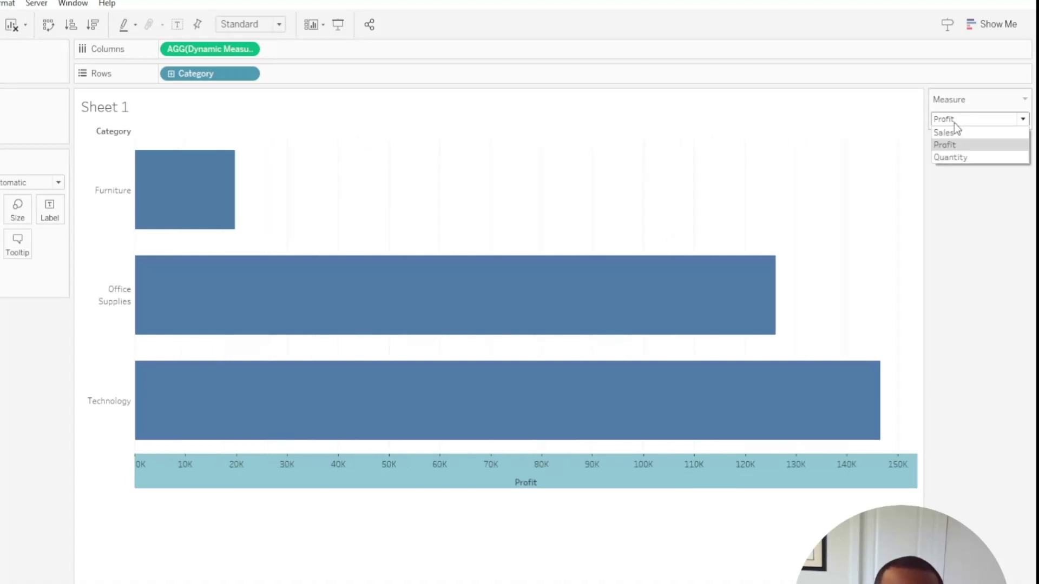
{"action": "left_click", "coordinate": [949, 156]}
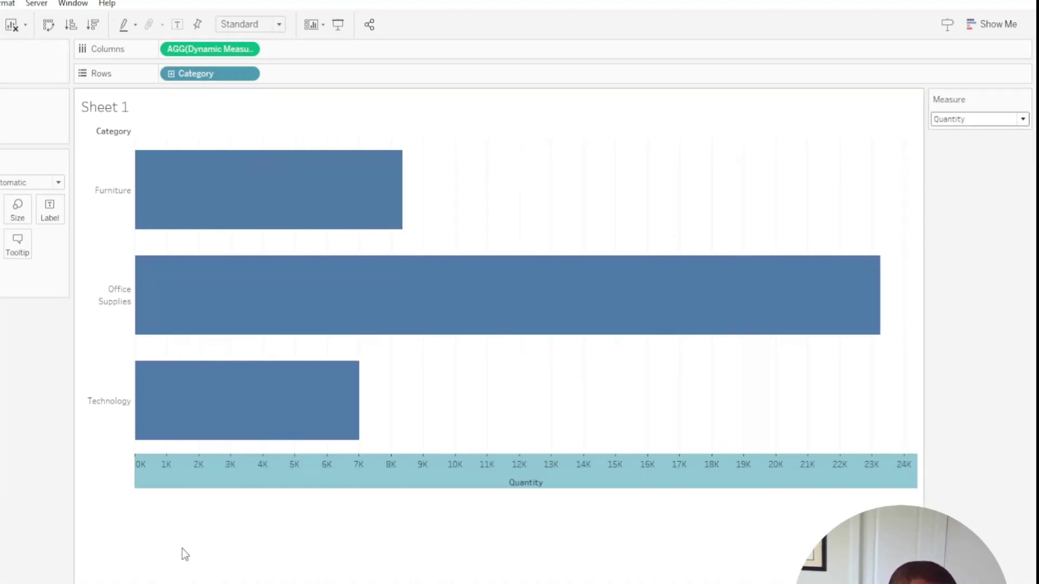
{"action": "mouse_move", "coordinate": [274, 362]}
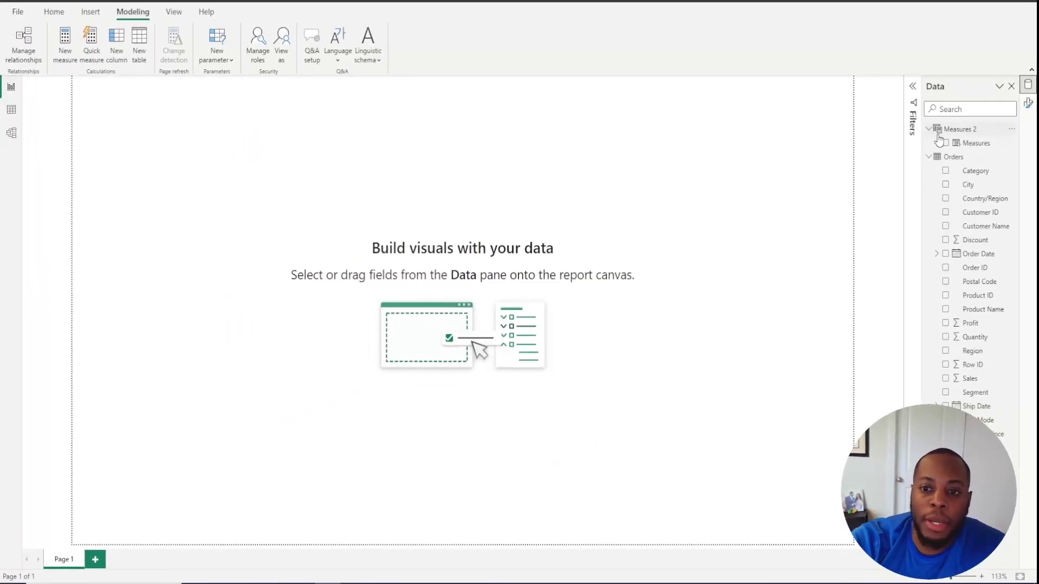
Inspect the Measures 2 Fields parameter DAX listing Total Profit, Total Quantity and Total Sales.
{"action": "left_click", "coordinate": [217, 56]}
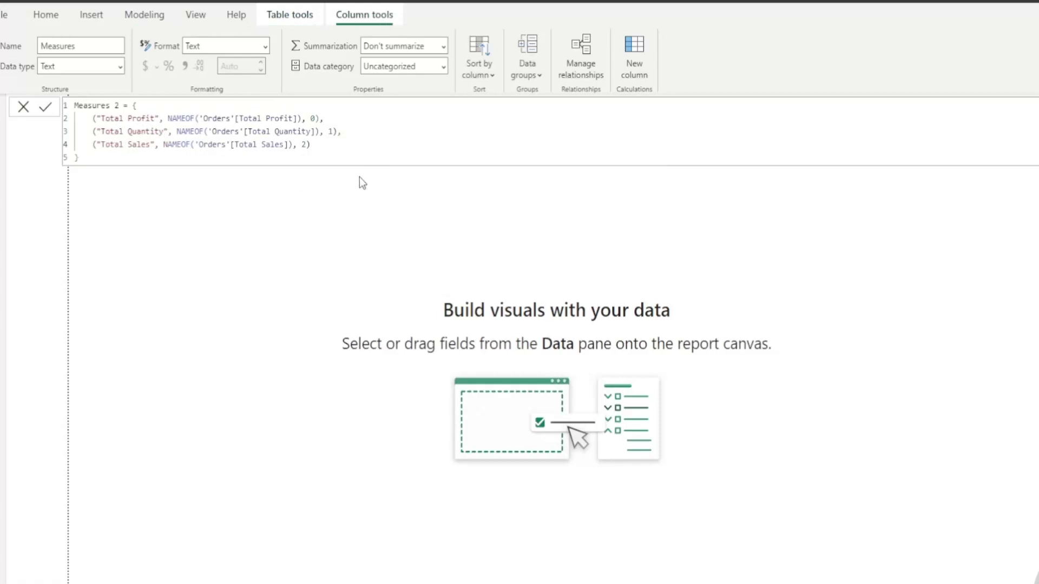
{"action": "left_click", "coordinate": [584, 193]}
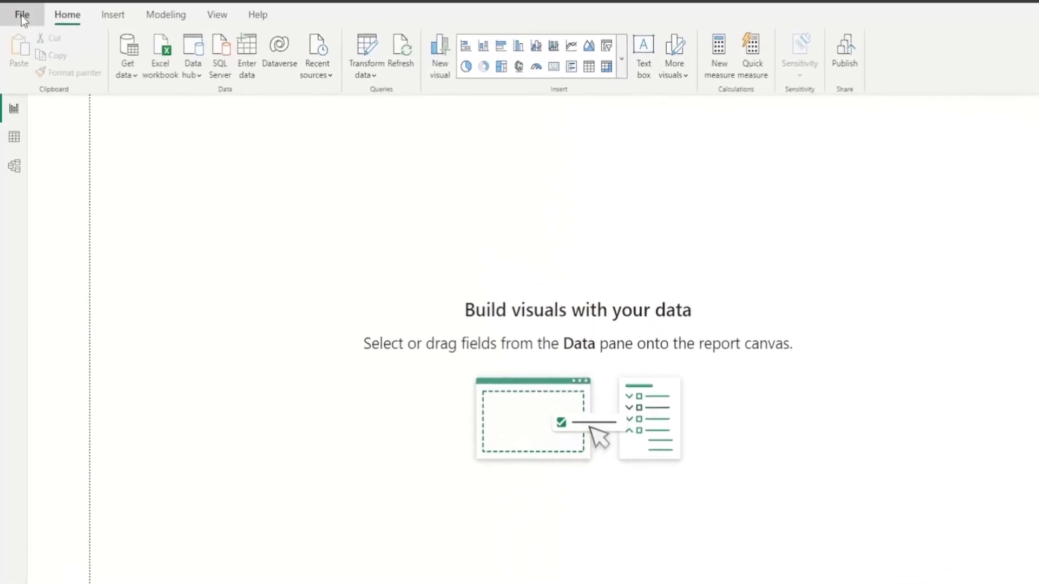
{"action": "left_click", "coordinate": [21, 15]}
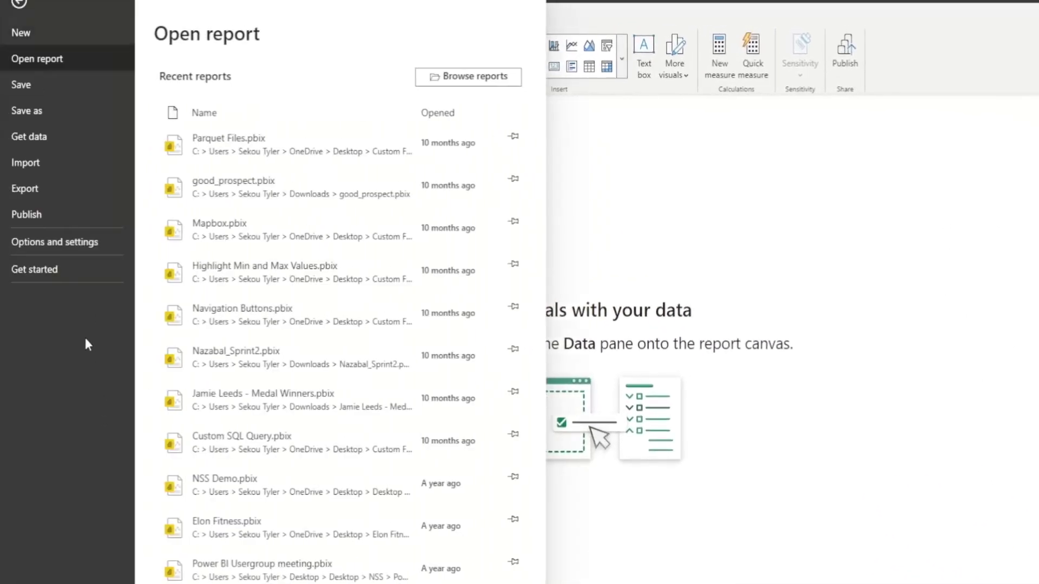
{"action": "left_click", "coordinate": [70, 242]}
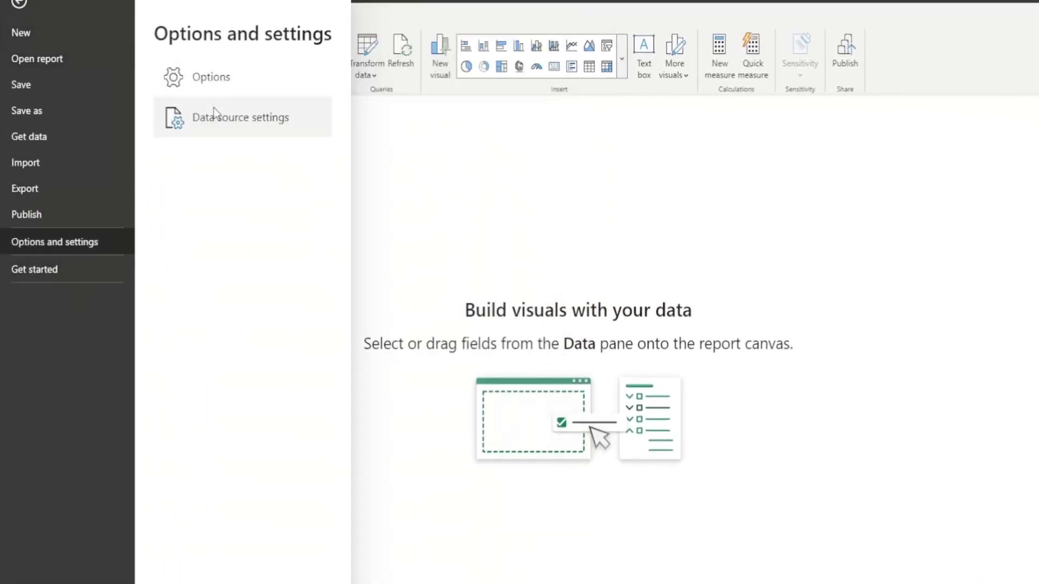
{"action": "left_click", "coordinate": [215, 79]}
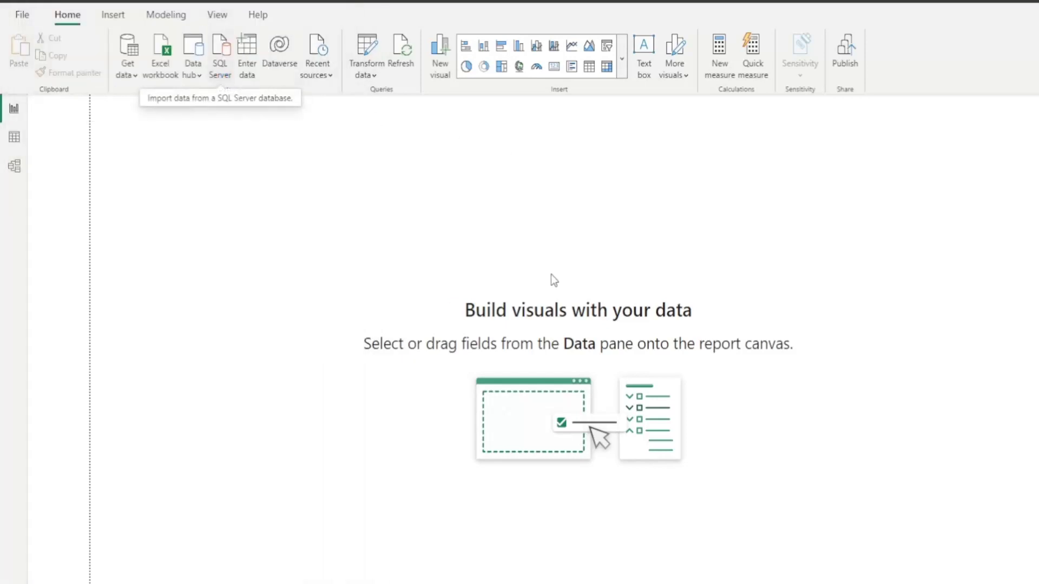
{"action": "left_click", "coordinate": [472, 393]}
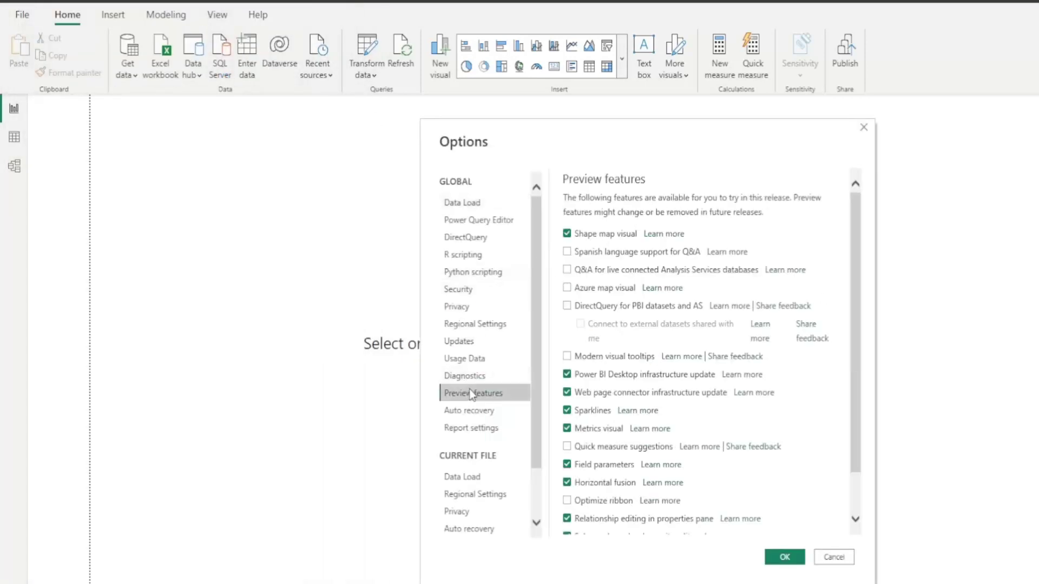
{"action": "scroll", "coordinate": [761, 365], "scroll_direction": "down", "scroll_amount": 1}
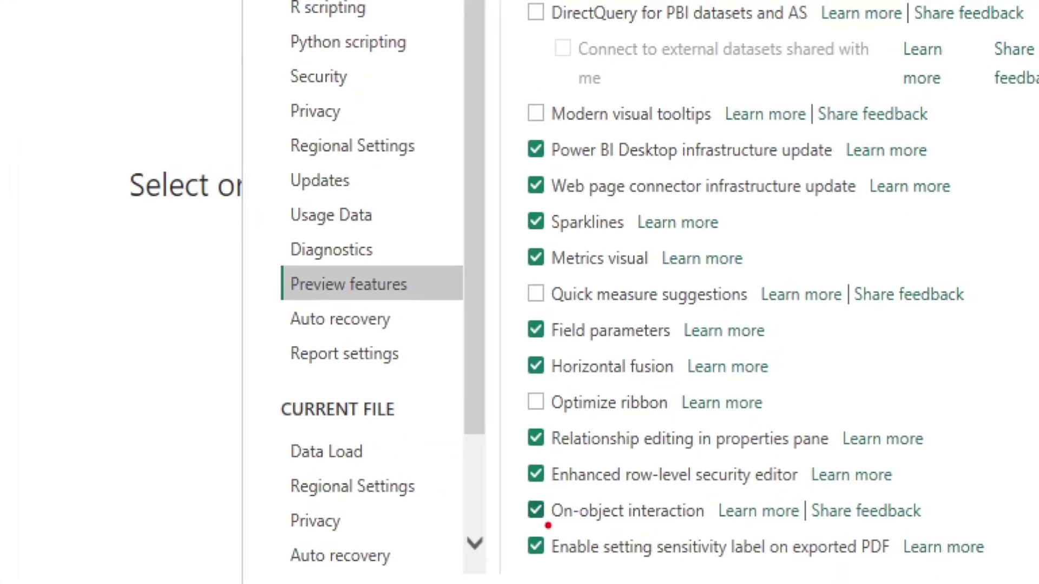
{"action": "left_click_drag", "start_coordinate": [548, 525], "coordinate": [672, 522]}
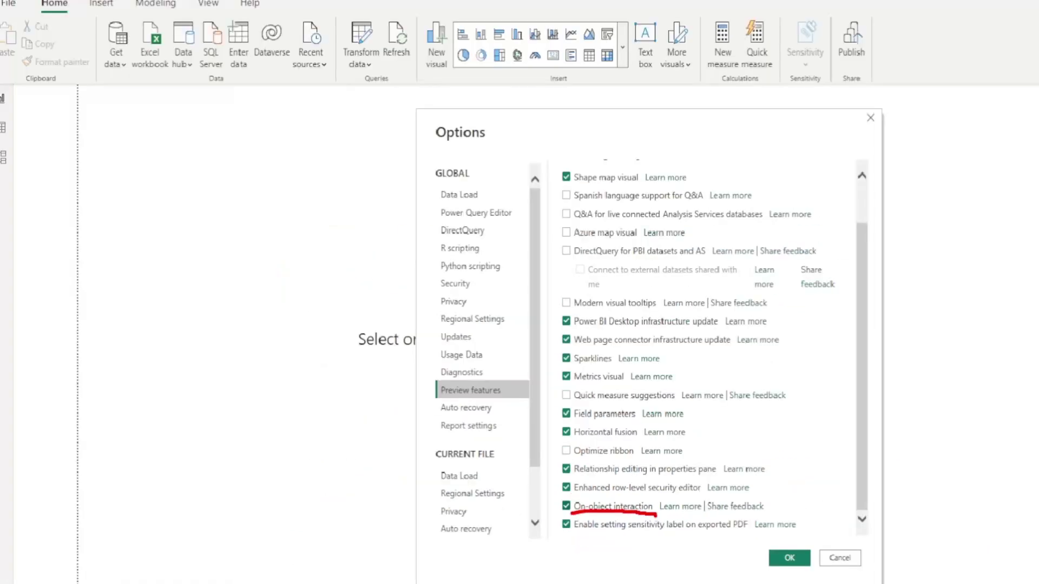
{"action": "left_click", "coordinate": [833, 560]}
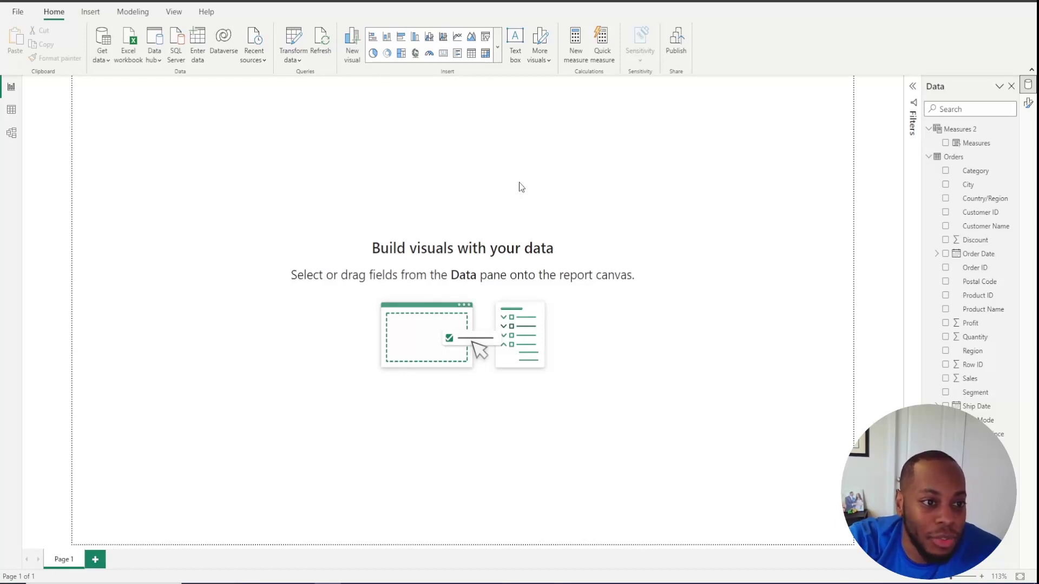
{"action": "left_click", "coordinate": [373, 37]}
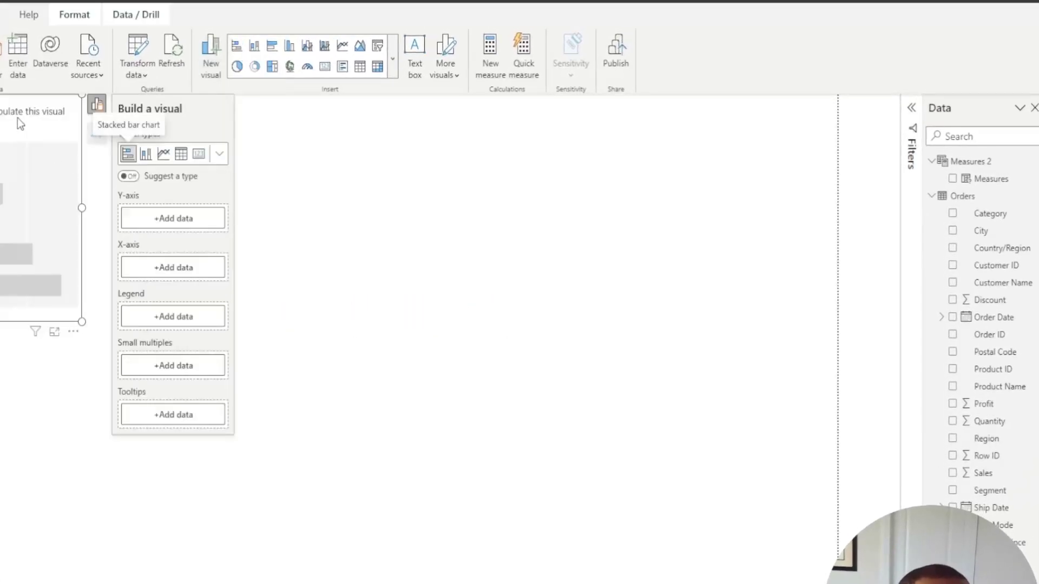
Center the stacked bar chart, add Category plus Measures on the X-axis, and widen it.
{"action": "left_click_drag", "start_coordinate": [17, 118], "coordinate": [384, 131]}
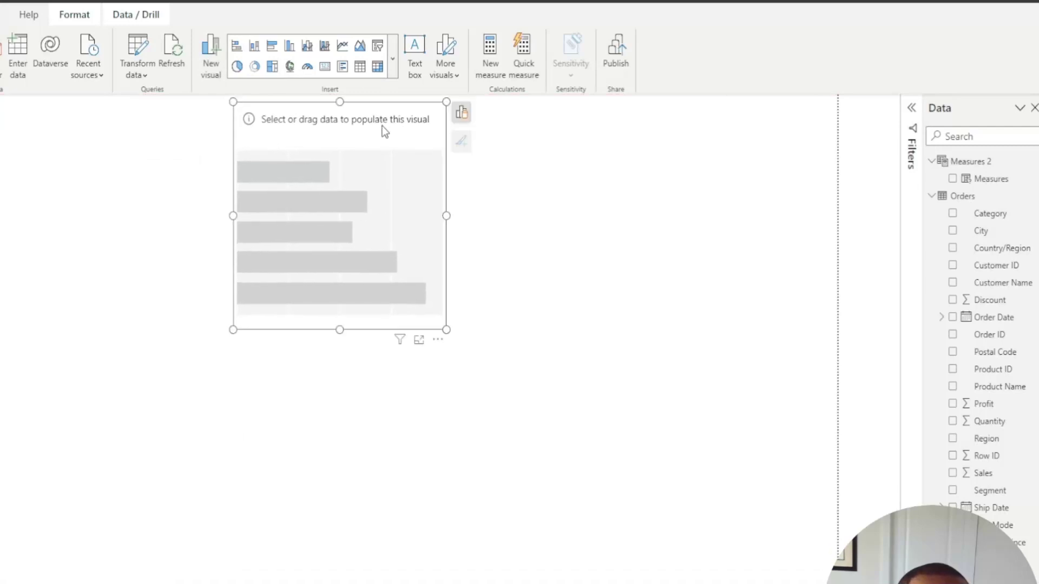
{"action": "left_click", "coordinate": [461, 112]}
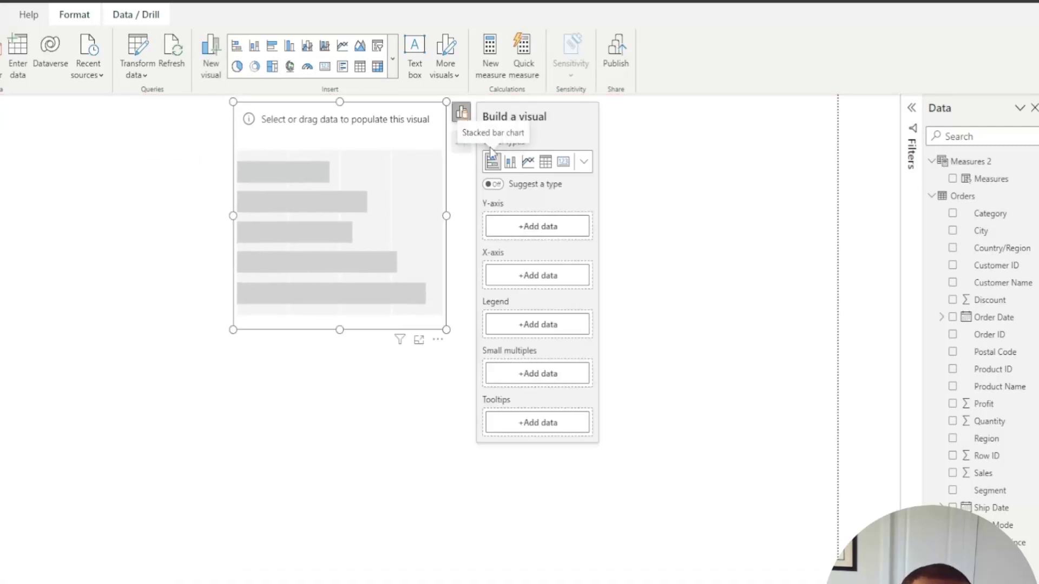
{"action": "left_click", "coordinate": [952, 214]}
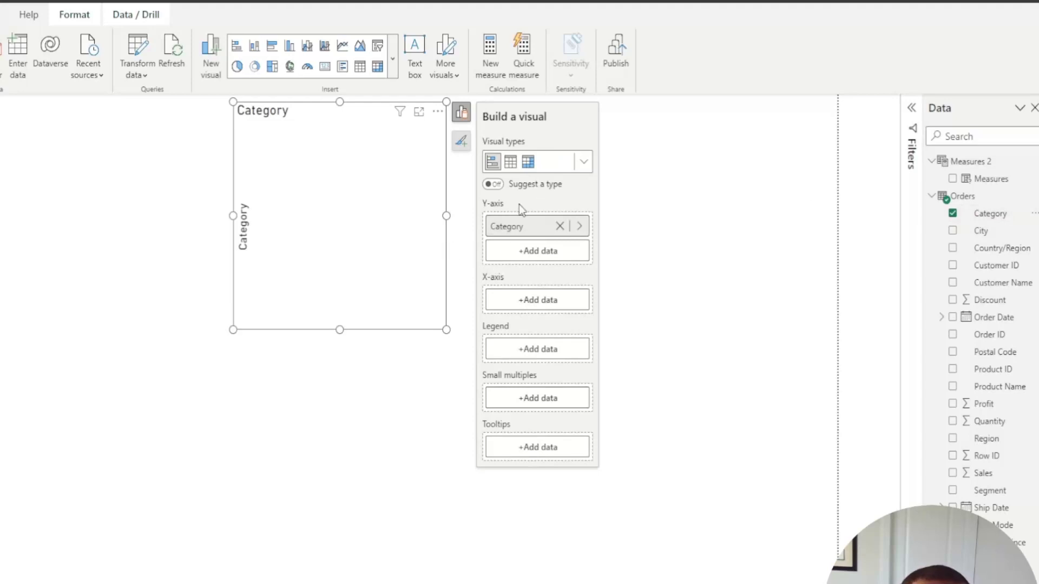
{"action": "left_click", "coordinate": [952, 179]}
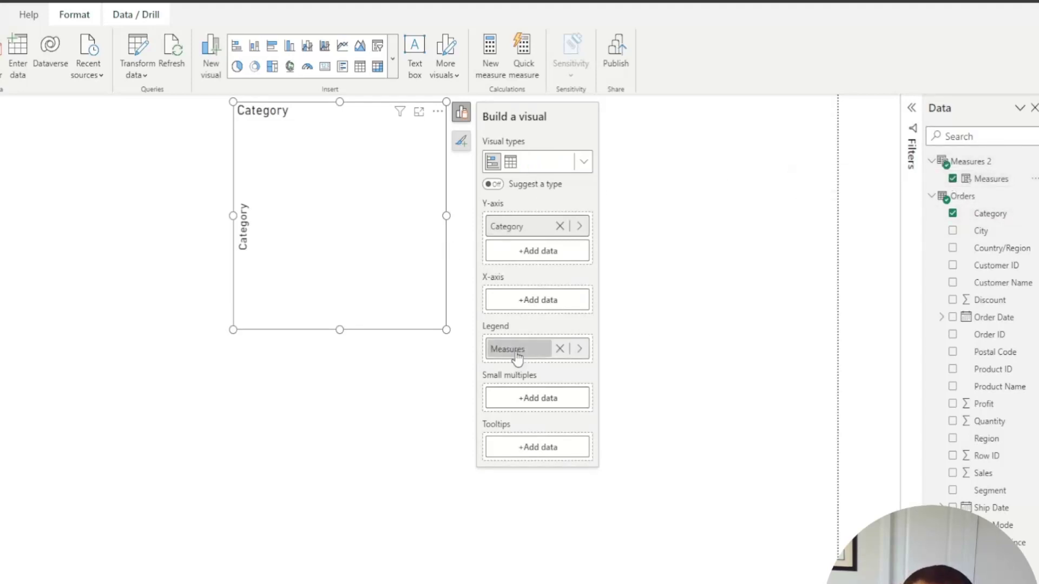
{"action": "left_click_drag", "start_coordinate": [511, 349], "coordinate": [528, 304]}
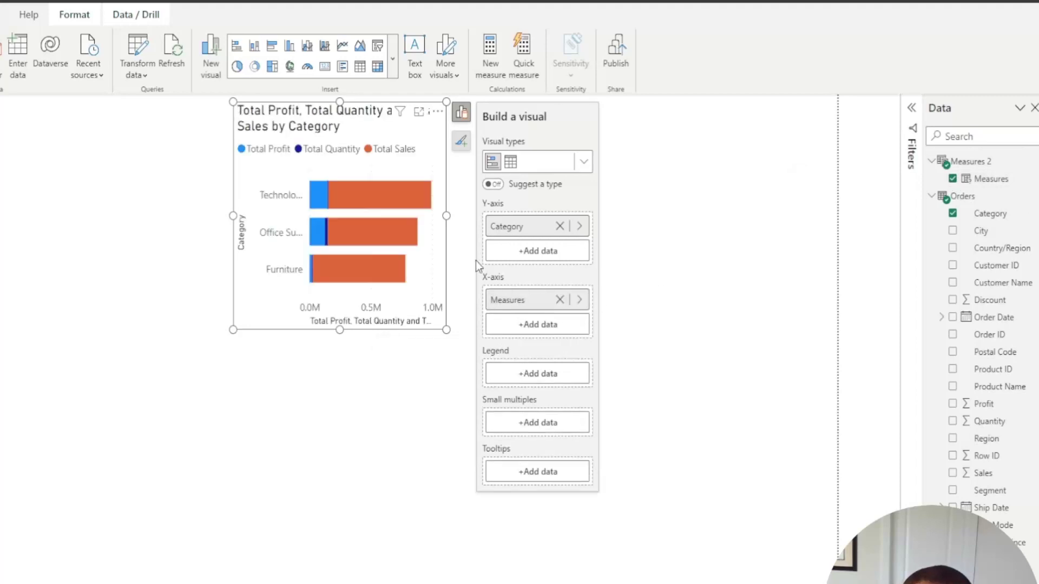
{"action": "left_click_drag", "start_coordinate": [233, 216], "coordinate": [95, 216]}
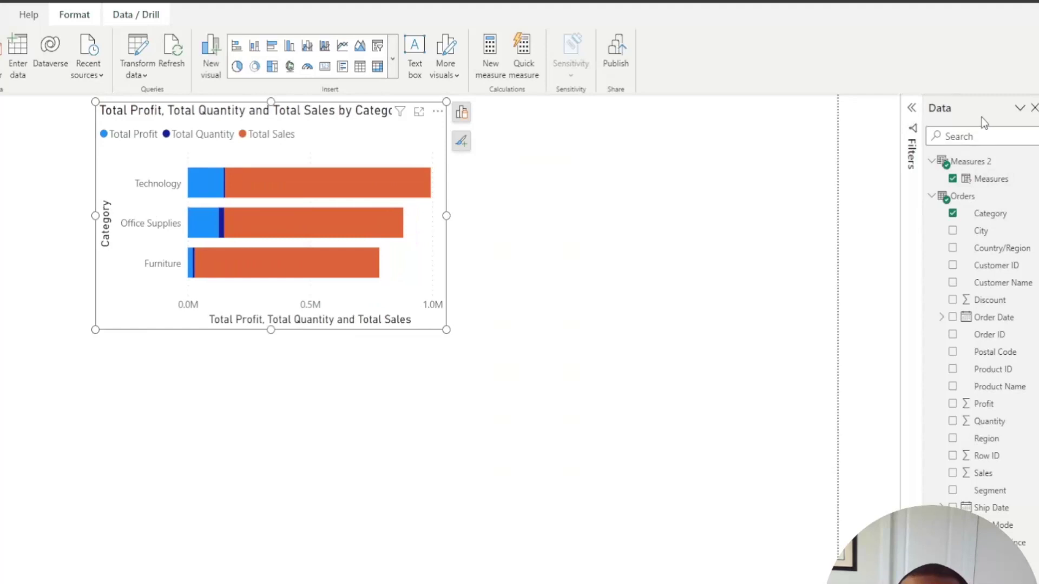
Create a new visual holding the Measures field and convert it into a slicer.
{"action": "left_click", "coordinate": [622, 265]}
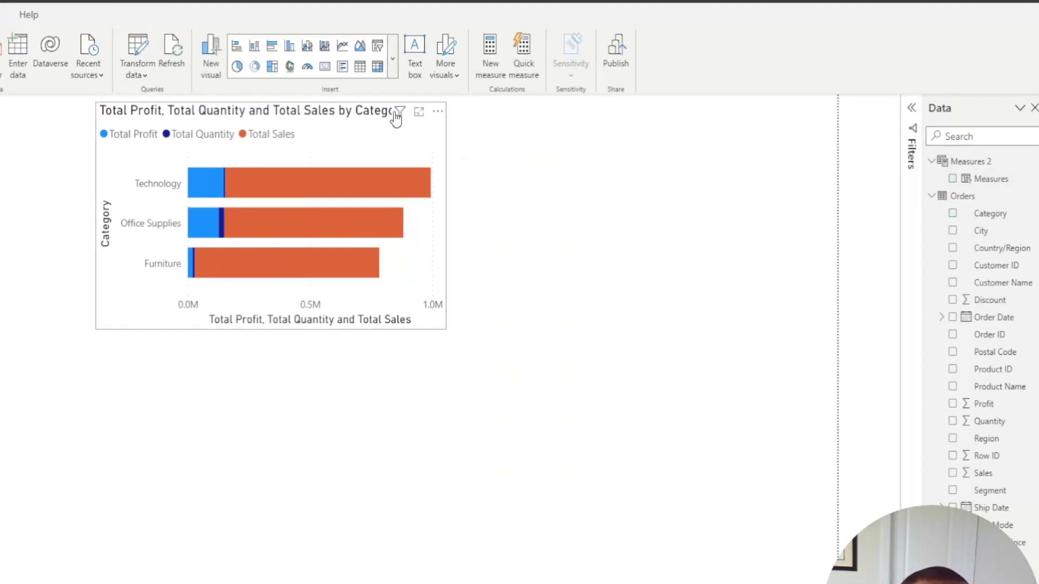
{"action": "left_click", "coordinate": [324, 66]}
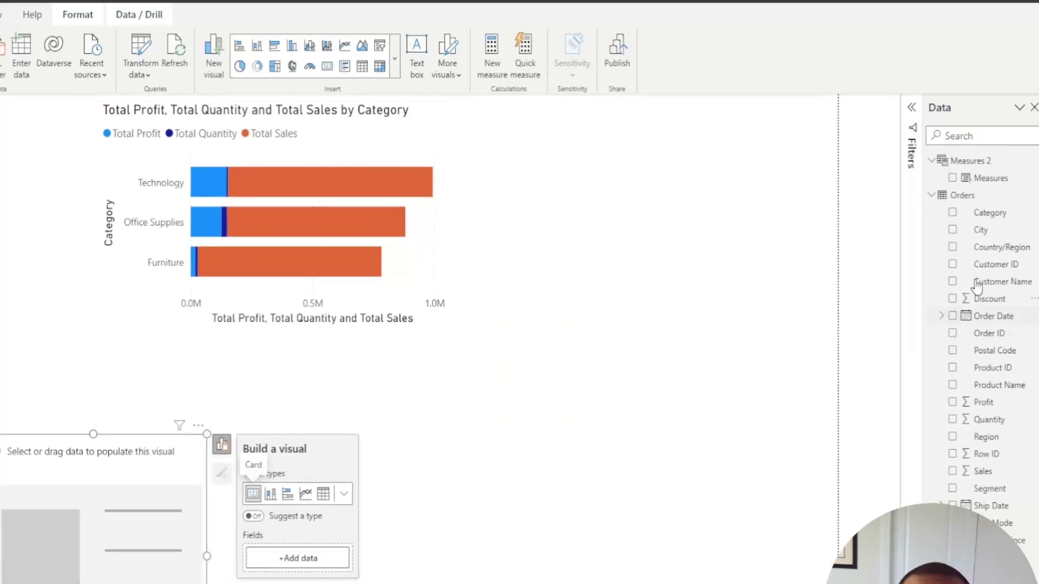
{"action": "left_click", "coordinate": [952, 178]}
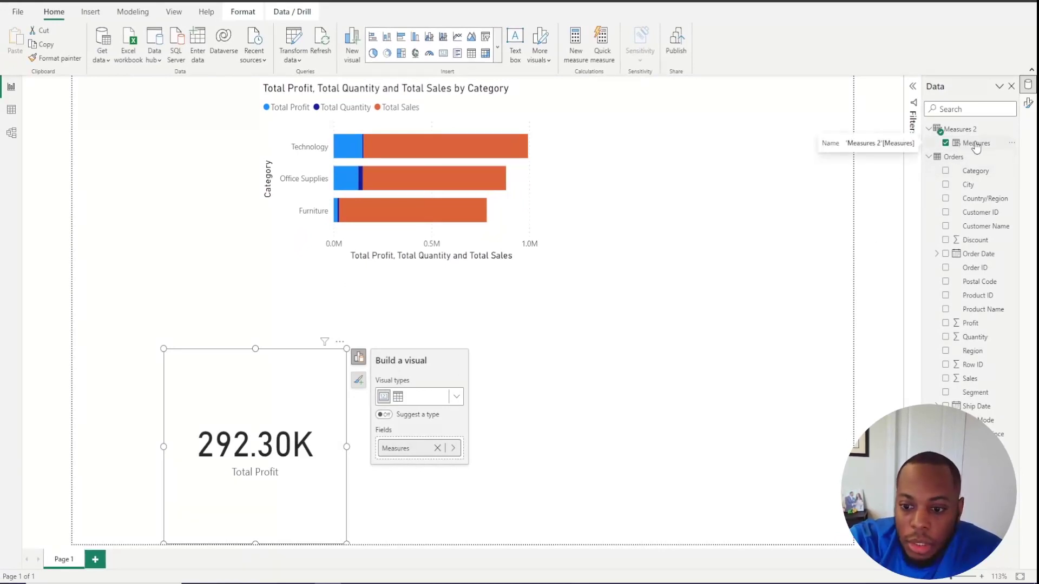
{"action": "mouse_move", "coordinate": [406, 448]}
{"action": "left_mouse_down"}
{"action": "mouse_move", "coordinate": [429, 390]}
{"action": "mouse_move", "coordinate": [402, 449]}
{"action": "left_mouse_up"}
{"action": "left_click", "coordinate": [456, 397]}
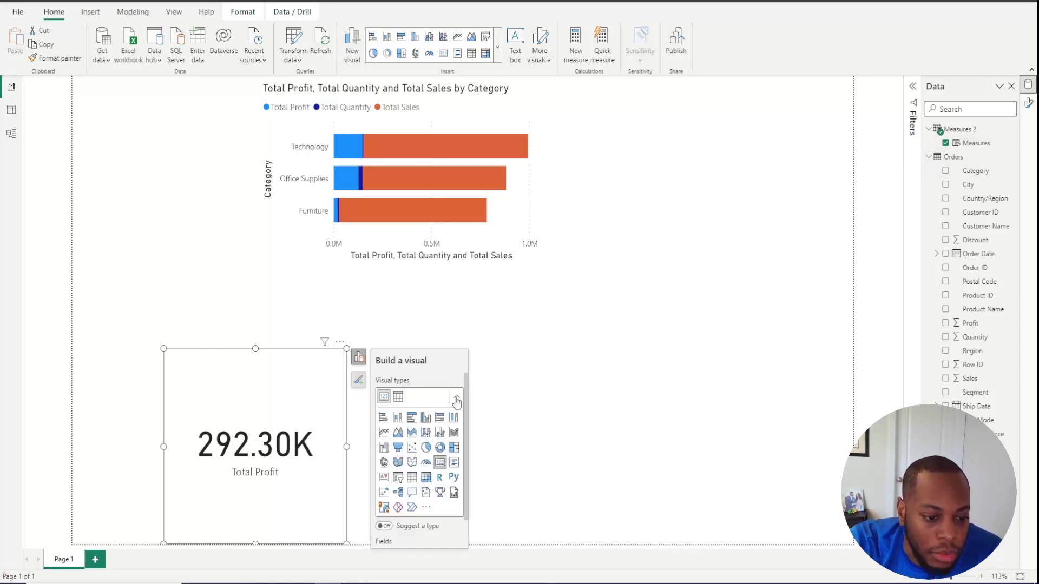
{"action": "left_click", "coordinate": [398, 477]}
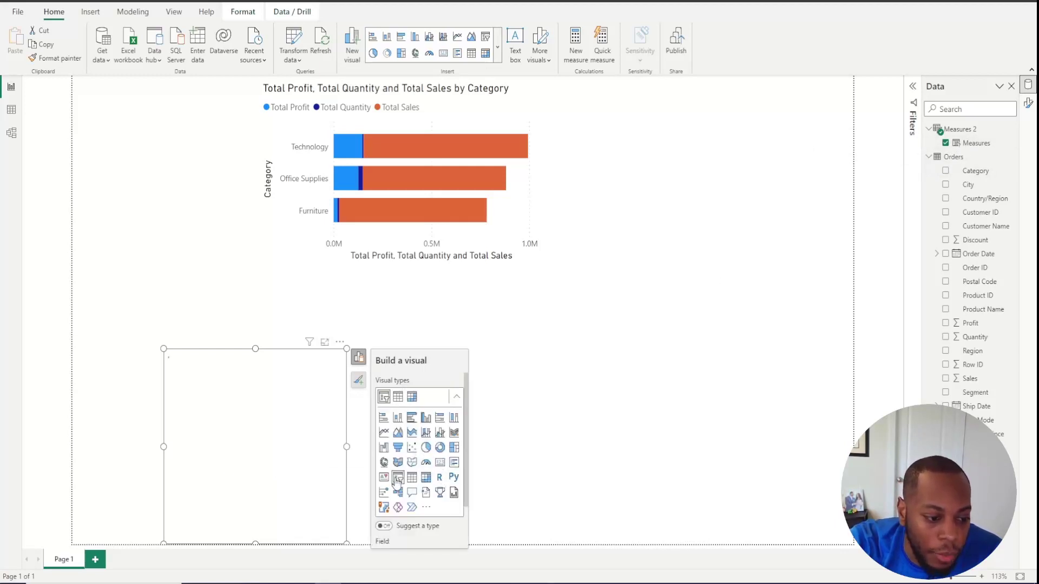
Place the slicer top-left, shift the chart right, and tick Total Profit.
{"action": "left_click_drag", "start_coordinate": [257, 364], "coordinate": [132, 92]}
{"action": "left_click_drag", "start_coordinate": [495, 114], "coordinate": [592, 128]}
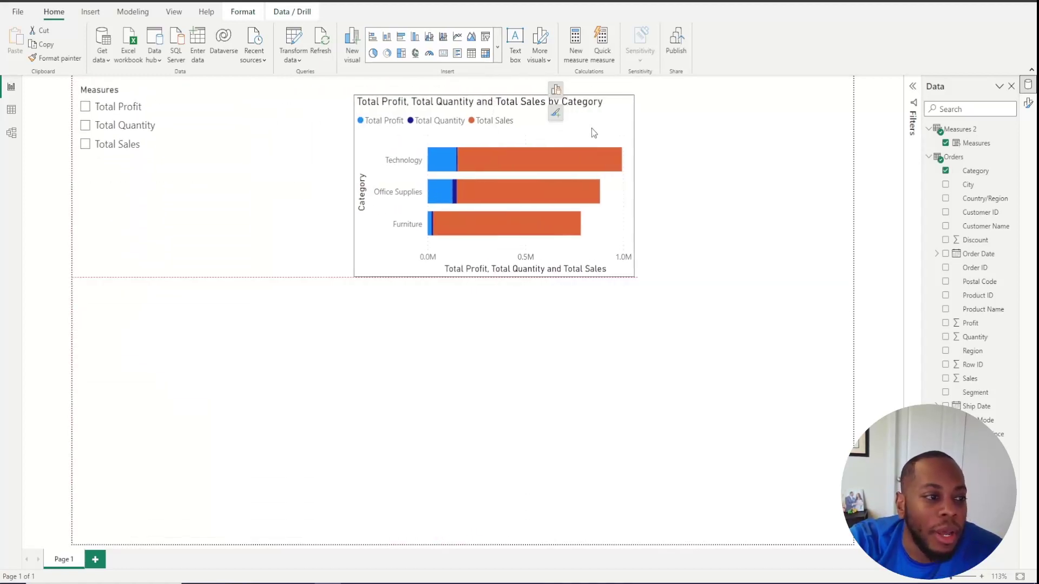
{"action": "left_click", "coordinate": [85, 106]}
Line up slicer and chart side by side, testing Total Quantity and leaving Total Sales ticked.
{"action": "left_click_drag", "start_coordinate": [138, 175], "coordinate": [247, 307]}
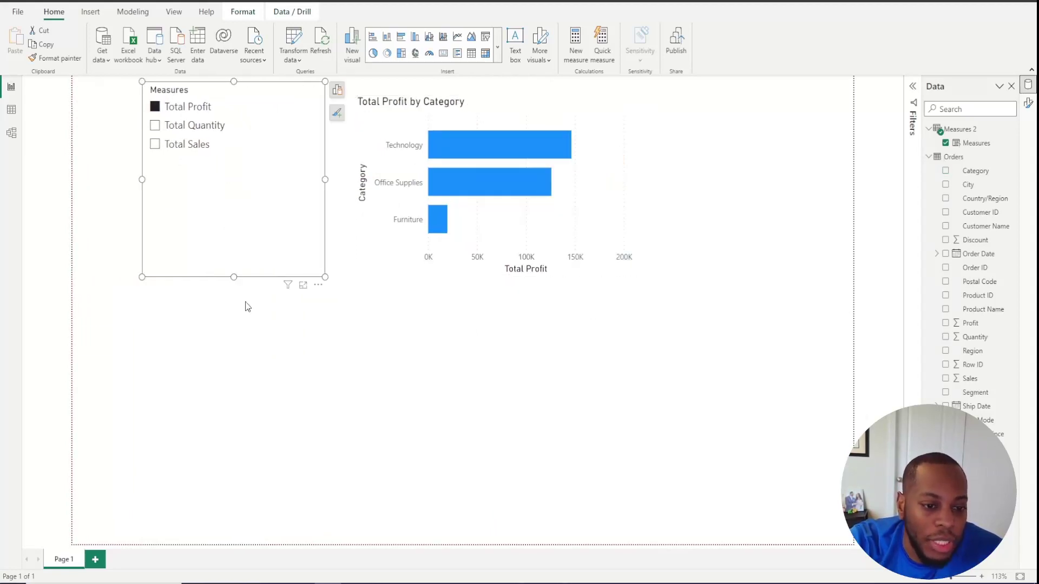
{"action": "left_click", "coordinate": [156, 127]}
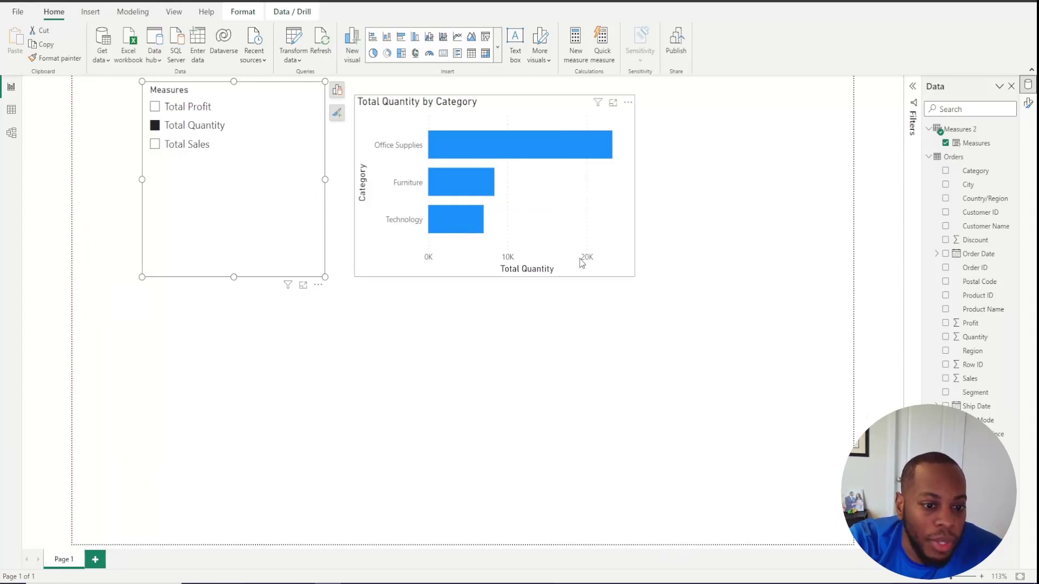
{"action": "left_click", "coordinate": [155, 144]}
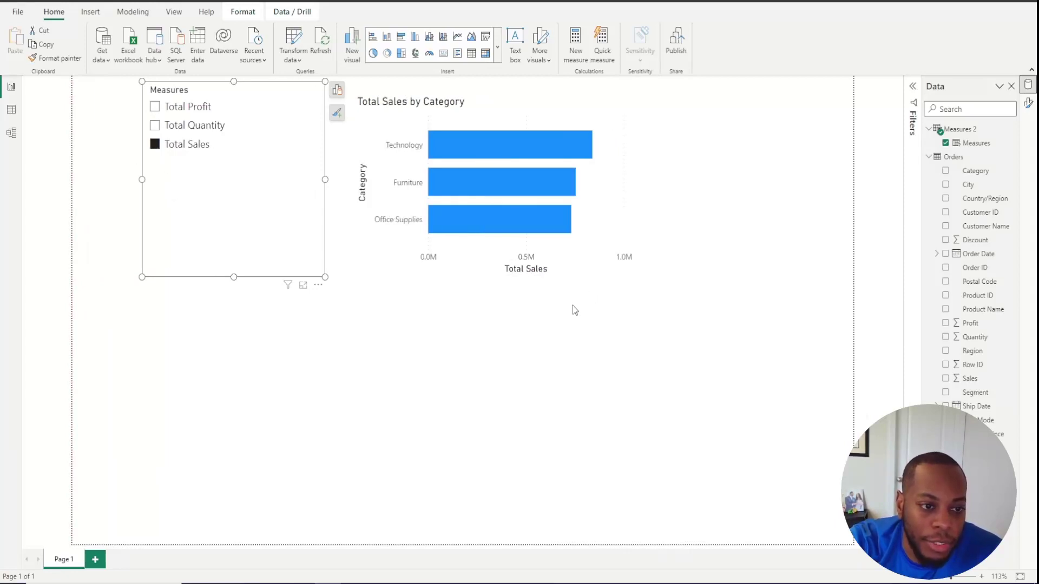
{"action": "left_click_drag", "start_coordinate": [485, 125], "coordinate": [485, 103]}
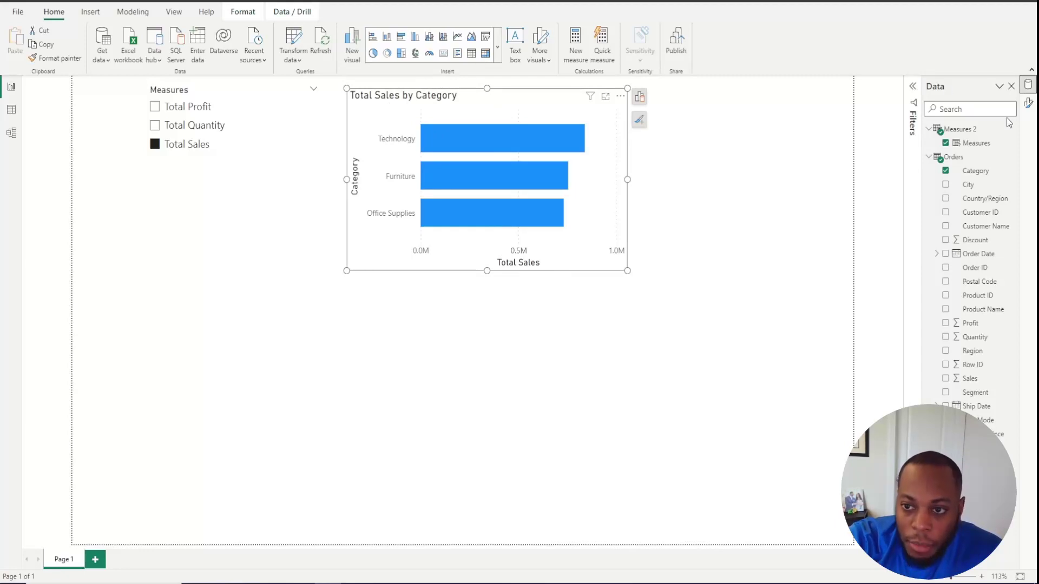
Set the chart title text to the field value Measures (First) from Measures 2.
{"action": "left_click", "coordinate": [1027, 102]}
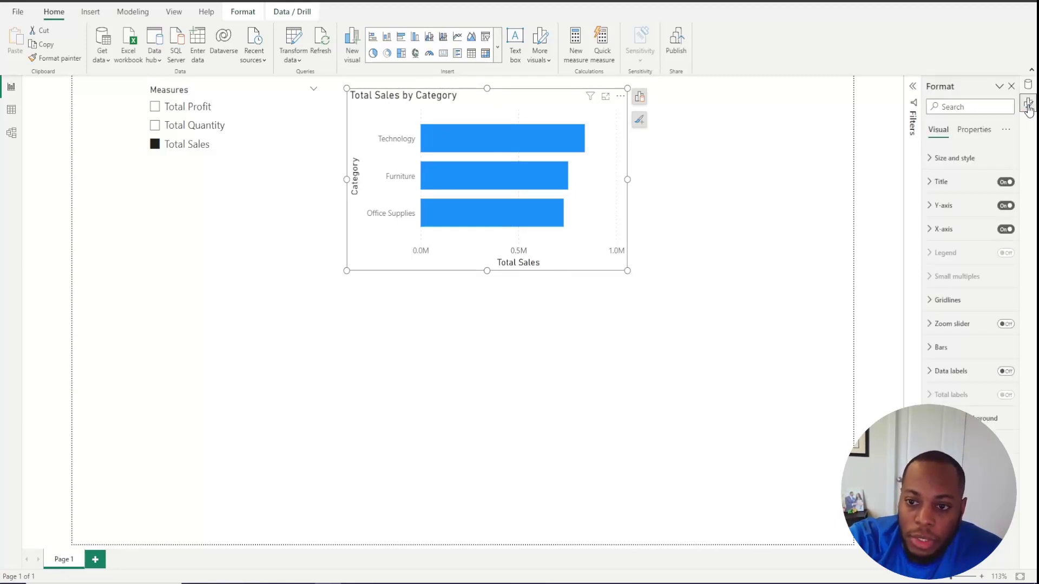
{"action": "left_click", "coordinate": [928, 182]}
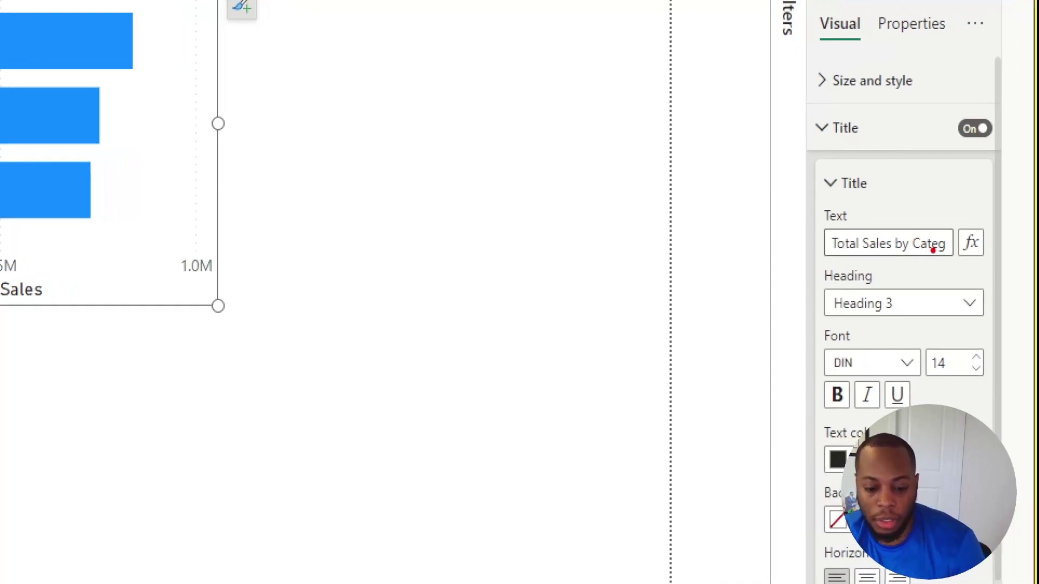
{"action": "left_click", "coordinate": [972, 244]}
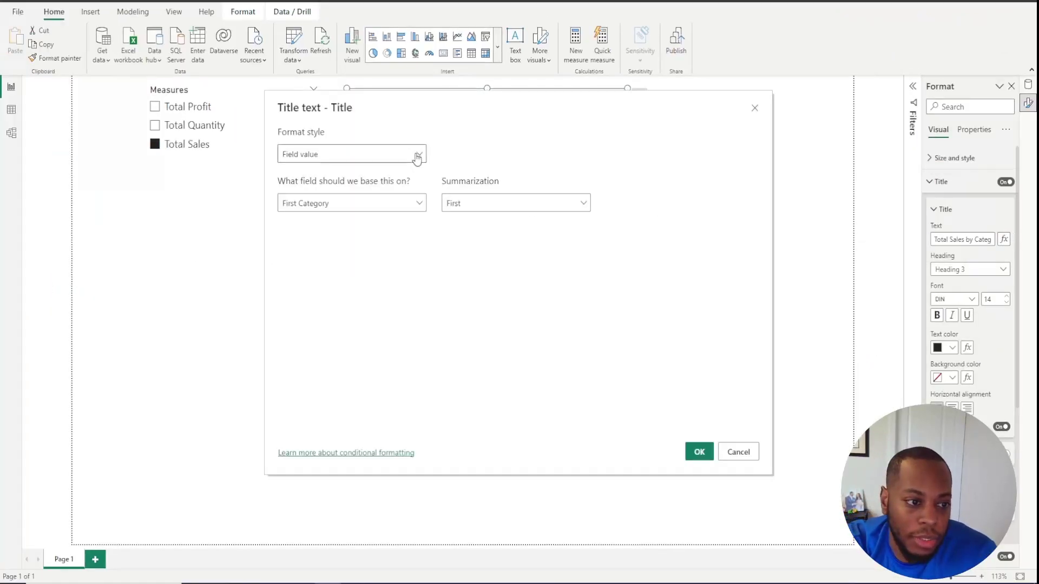
{"action": "left_click", "coordinate": [419, 203]}
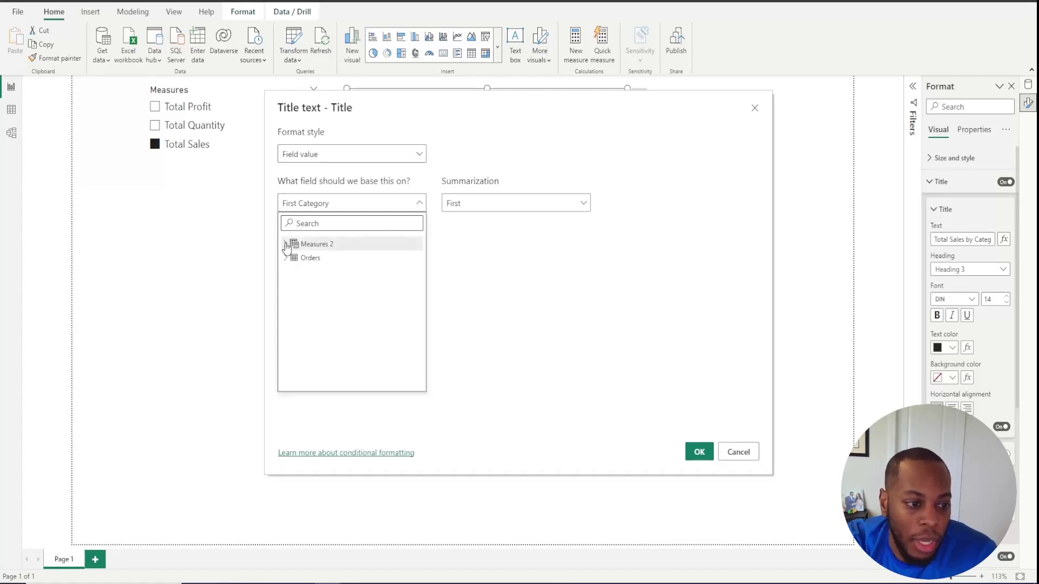
{"action": "left_click", "coordinate": [291, 245]}
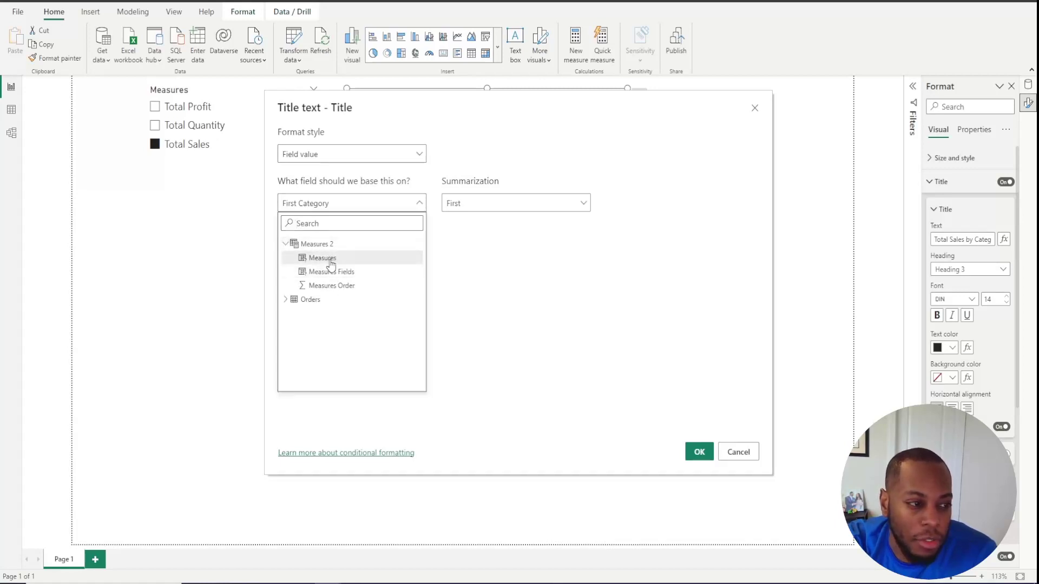
{"action": "left_click", "coordinate": [322, 258]}
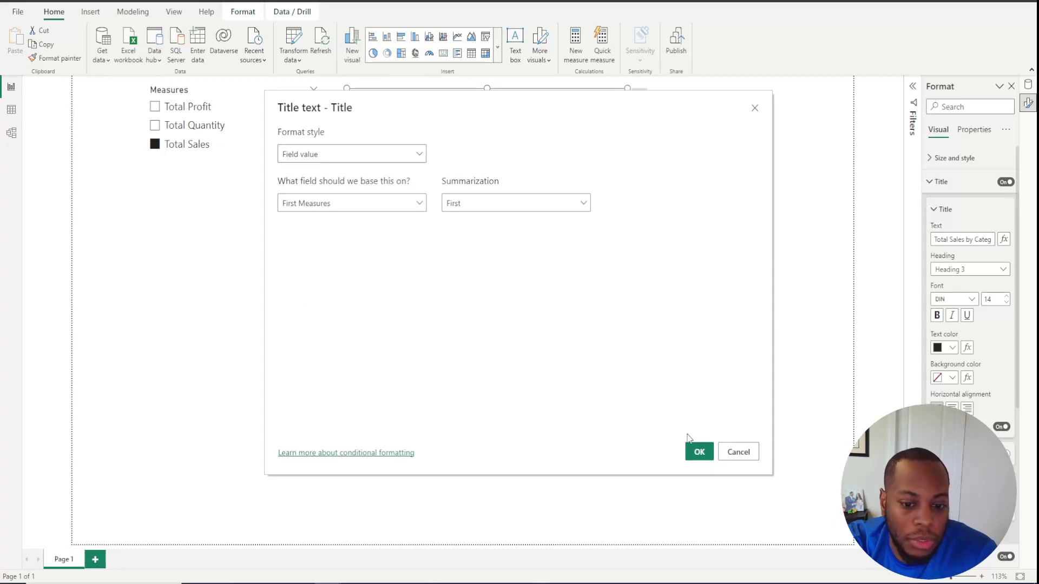
{"action": "left_click", "coordinate": [698, 451]}
Tick Total Profit, Total Quantity, then Total Sales to confirm the title follows the slicer.
{"action": "left_click", "coordinate": [156, 107]}
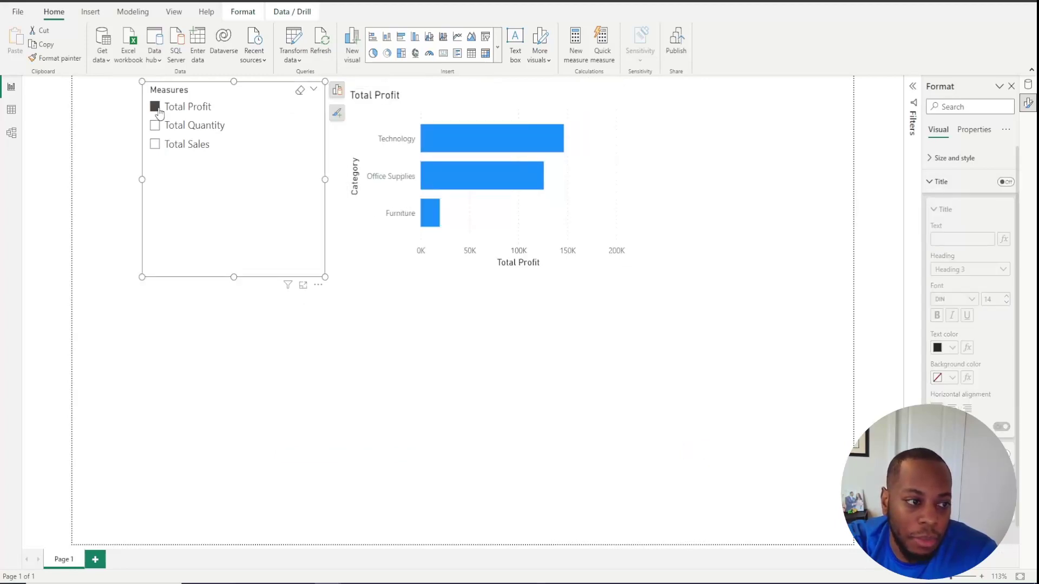
{"action": "left_click", "coordinate": [155, 125]}
{"action": "left_click", "coordinate": [155, 144]}
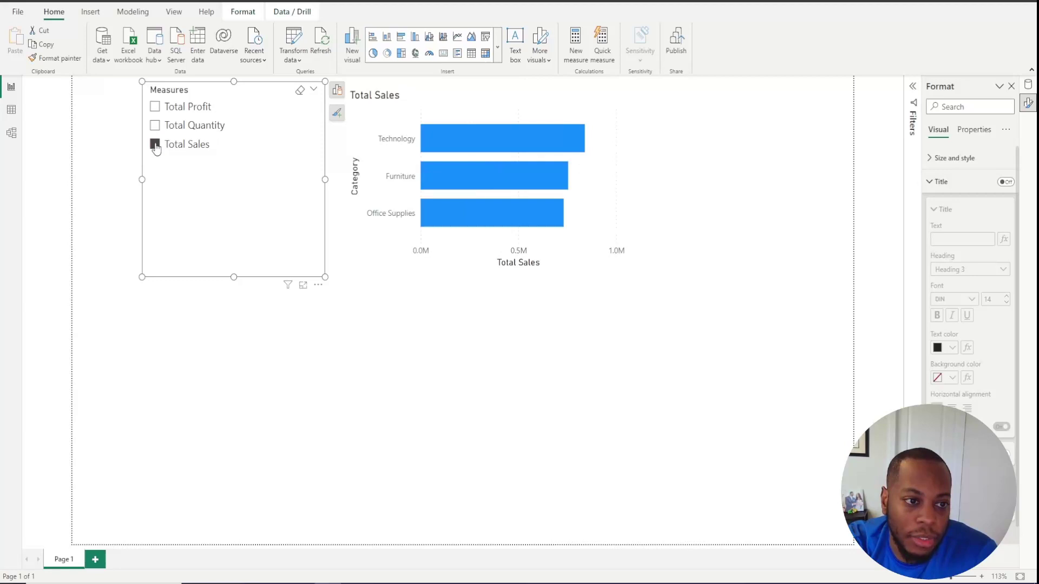
{"action": "left_click", "coordinate": [622, 399]}
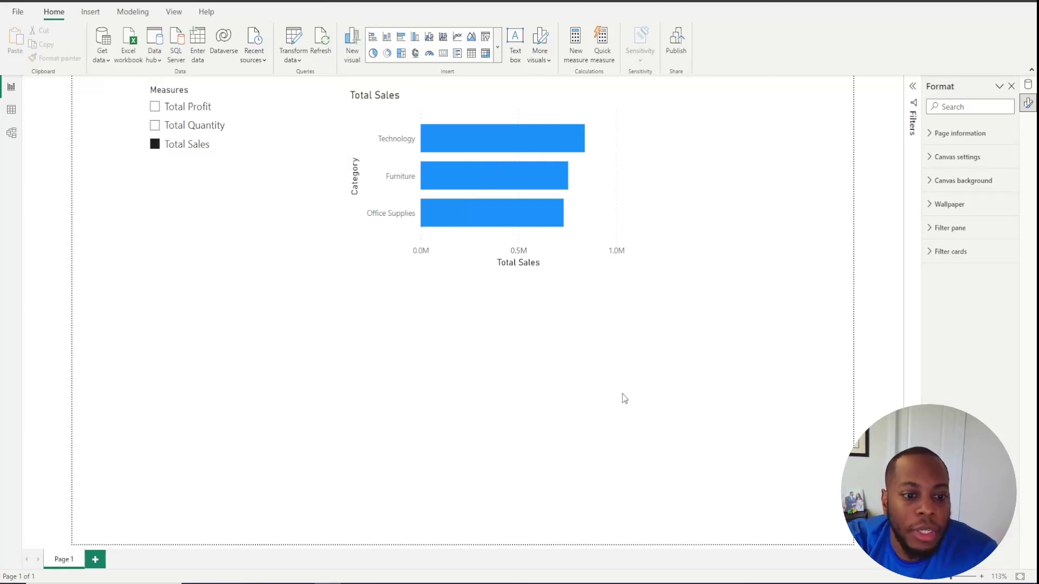
Turn off the chart's X-axis title, leaving the axis labels visible.
{"action": "left_click", "coordinate": [490, 101]}
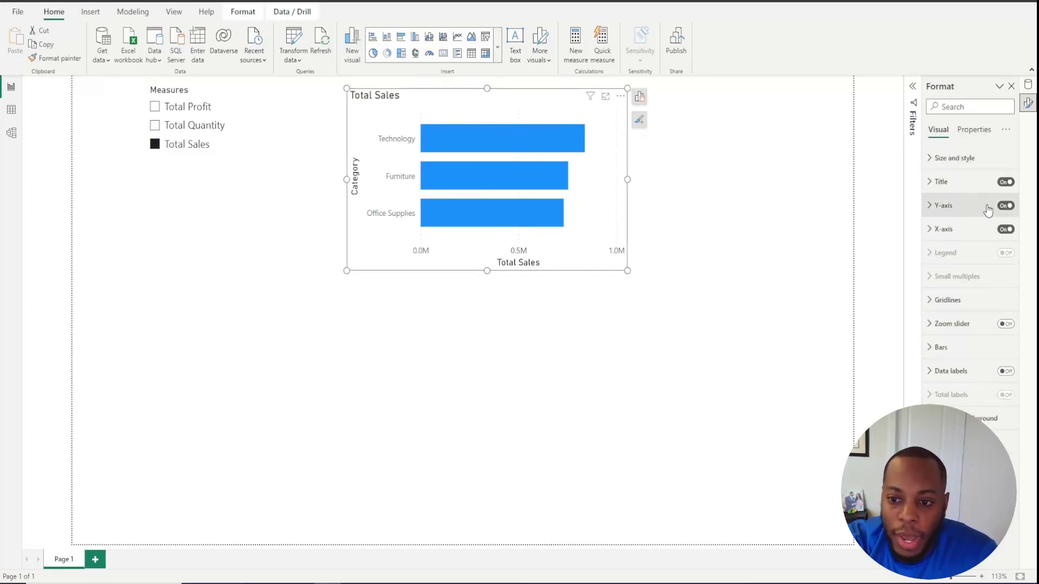
{"action": "left_click", "coordinate": [1004, 207]}
{"action": "left_click", "coordinate": [1004, 209]}
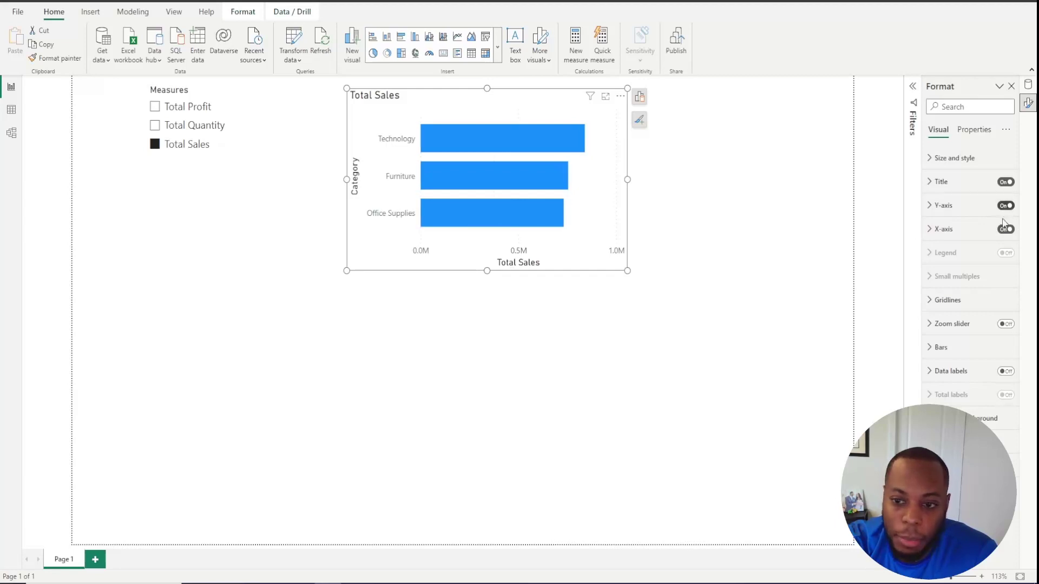
{"action": "left_click", "coordinate": [1006, 237]}
{"action": "left_click", "coordinate": [1004, 233]}
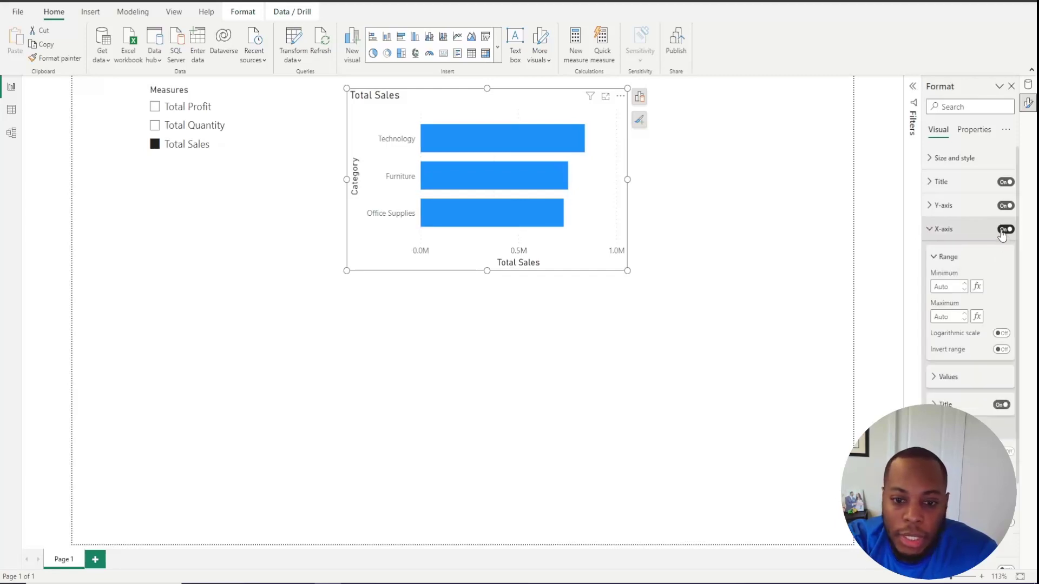
{"action": "left_click", "coordinate": [1001, 230]}
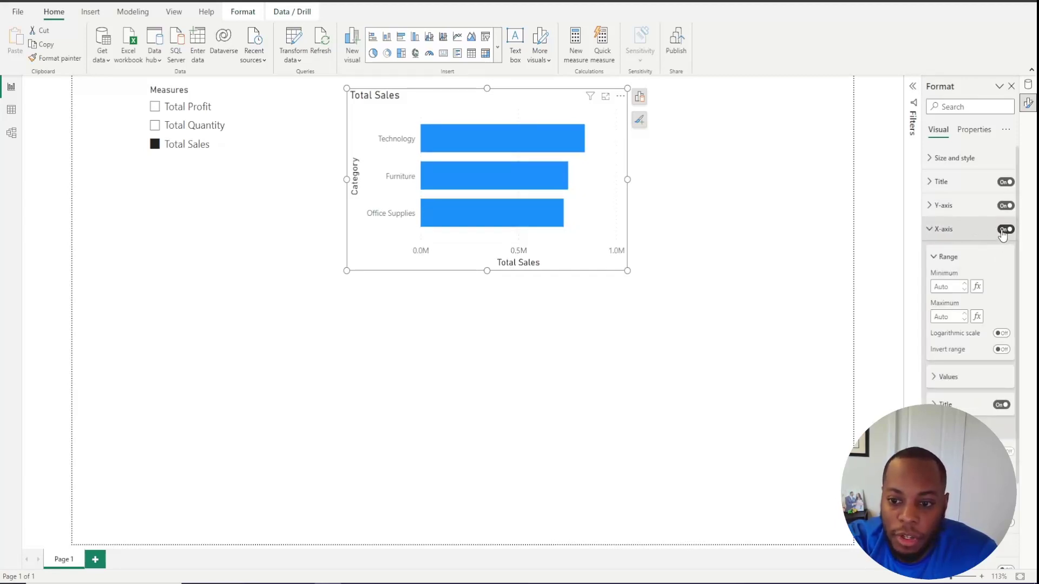
{"action": "left_click", "coordinate": [1002, 405]}
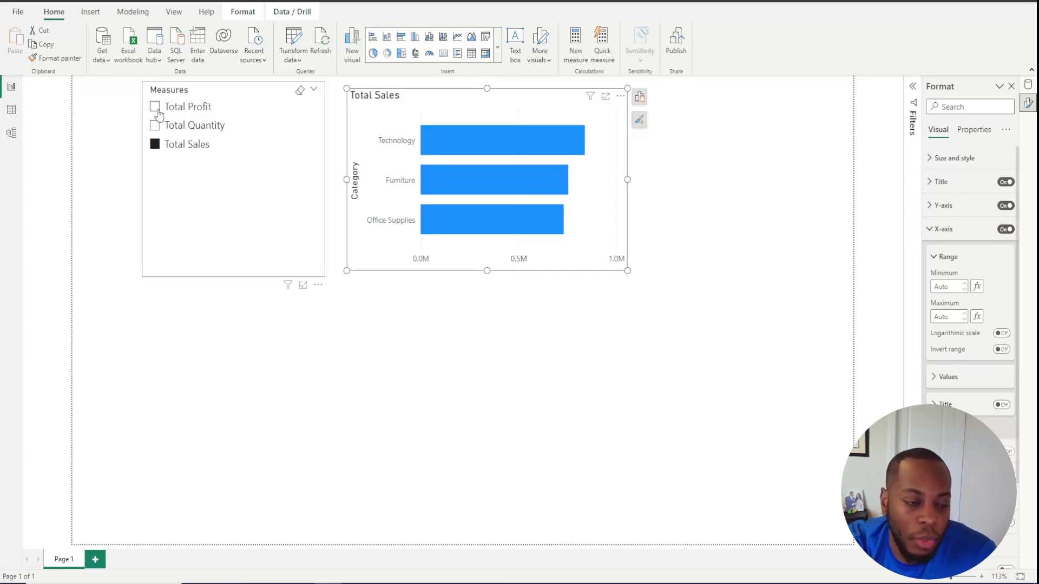
Cycle the slicer through Total Profit, Total Quantity and Total Sales, ending on Total Profit.
{"action": "left_click", "coordinate": [157, 114]}
{"action": "left_click", "coordinate": [155, 127]}
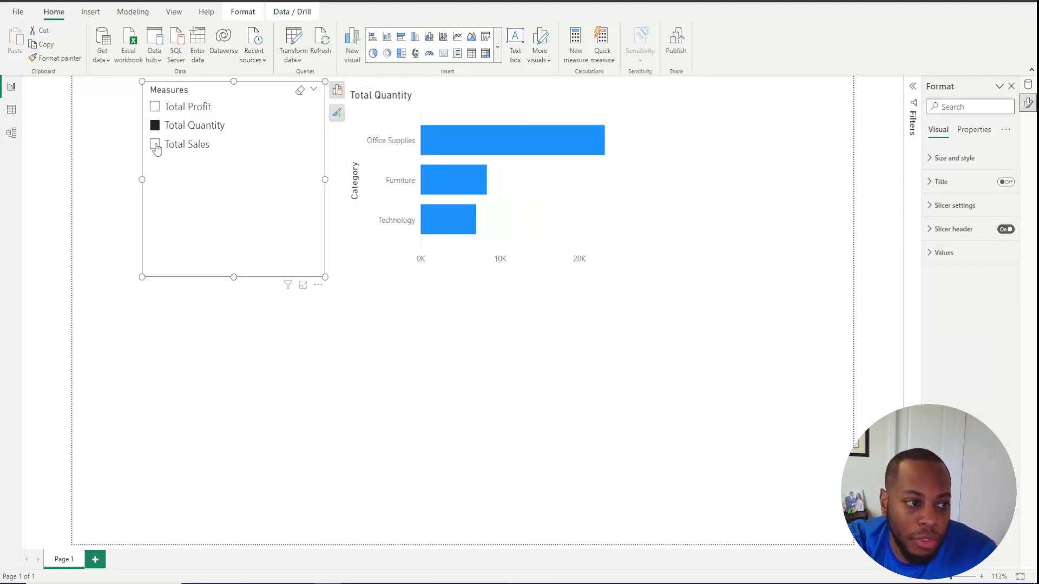
{"action": "left_click", "coordinate": [155, 146]}
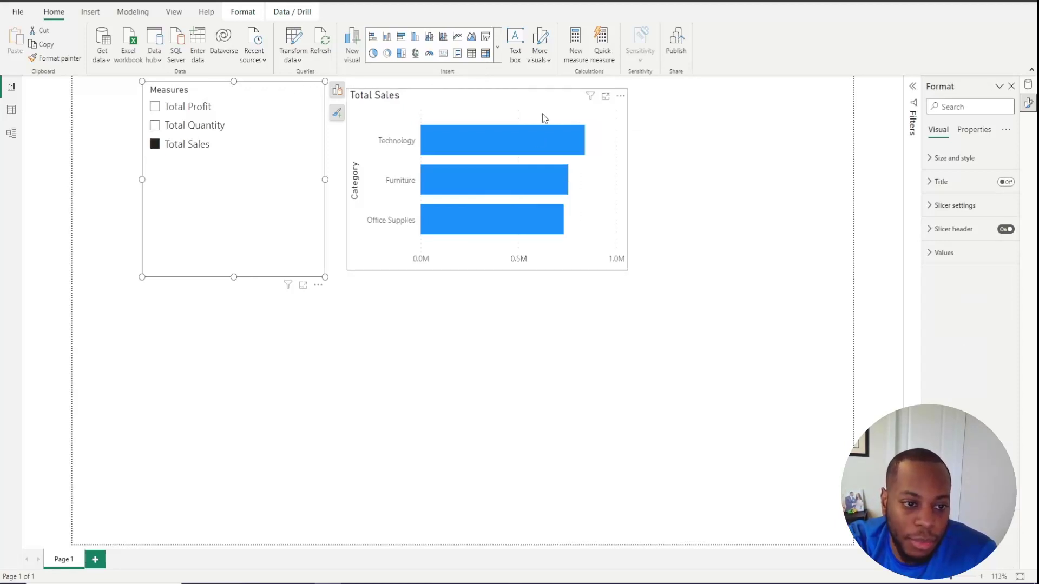
{"action": "left_click", "coordinate": [156, 108]}
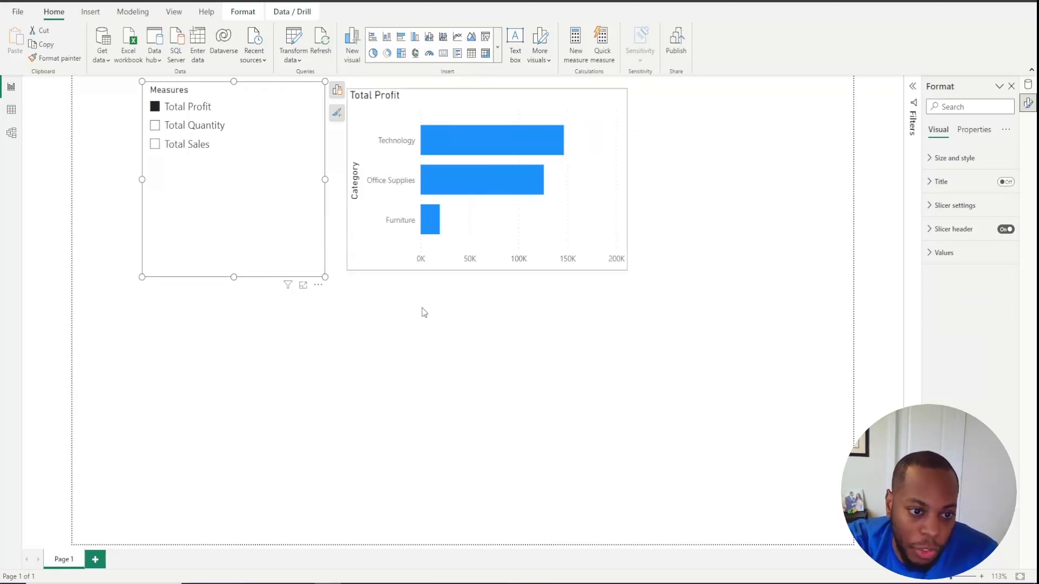
{"action": "left_click", "coordinate": [668, 380]}
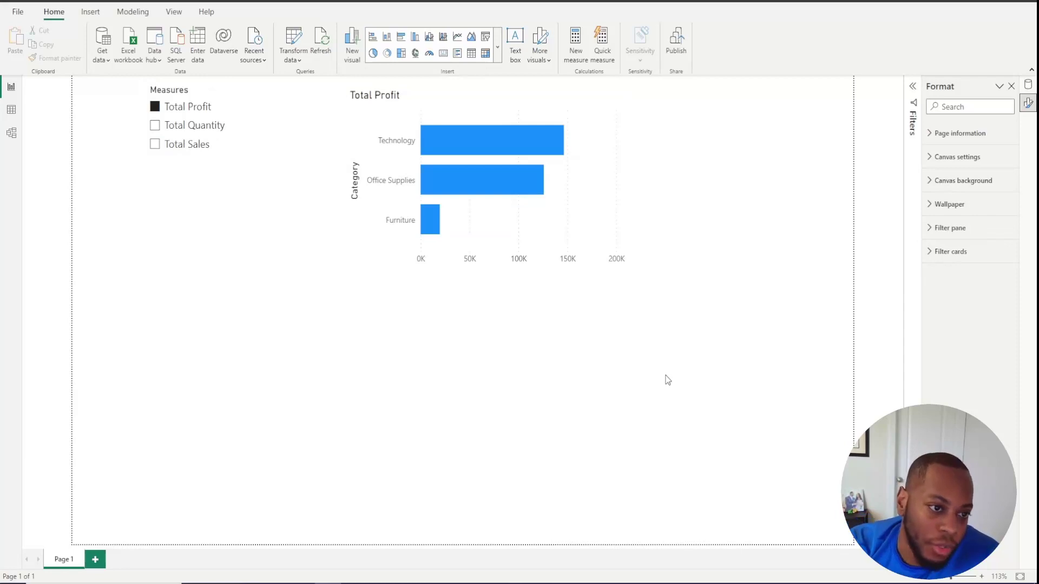